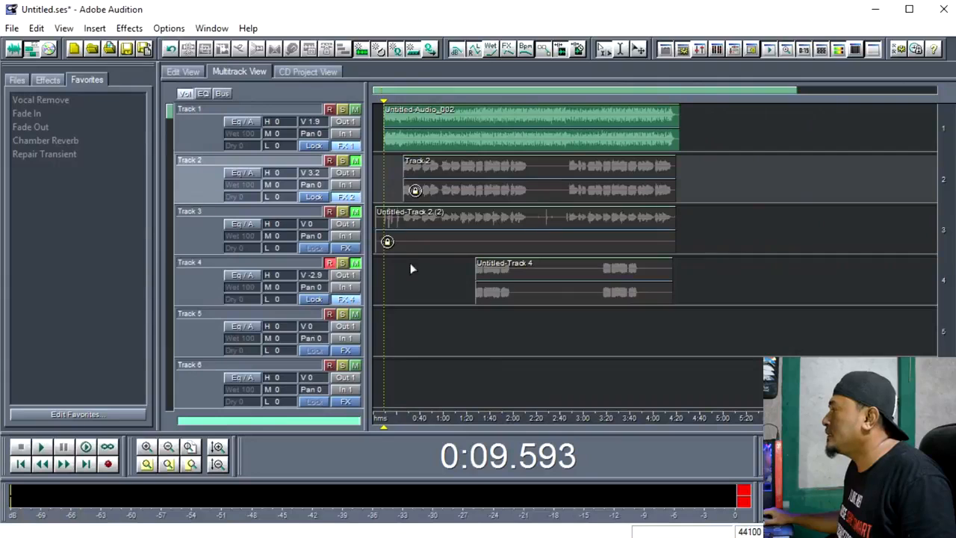
{"action": "left_click", "coordinate": [397, 182]}
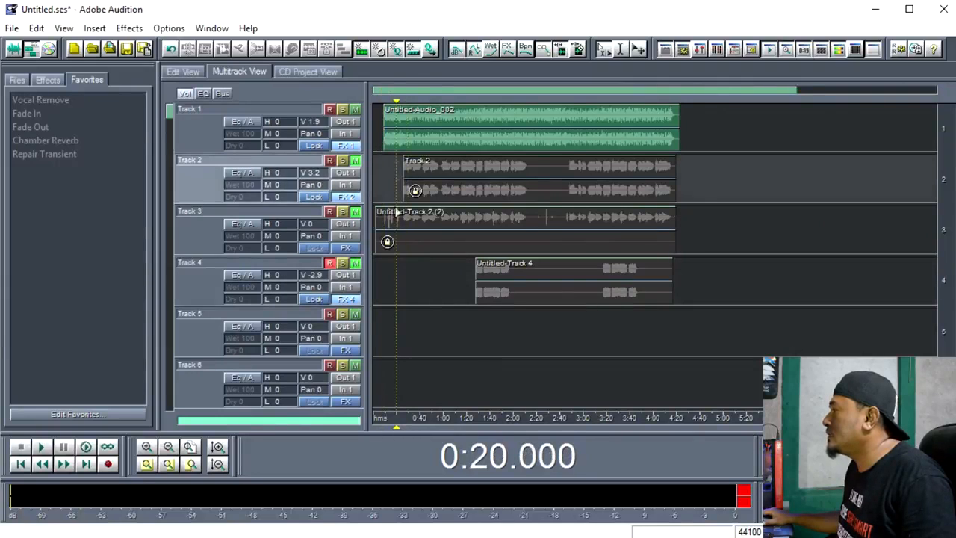
{"action": "left_click", "coordinate": [415, 239]}
{"action": "left_click", "coordinate": [446, 237]}
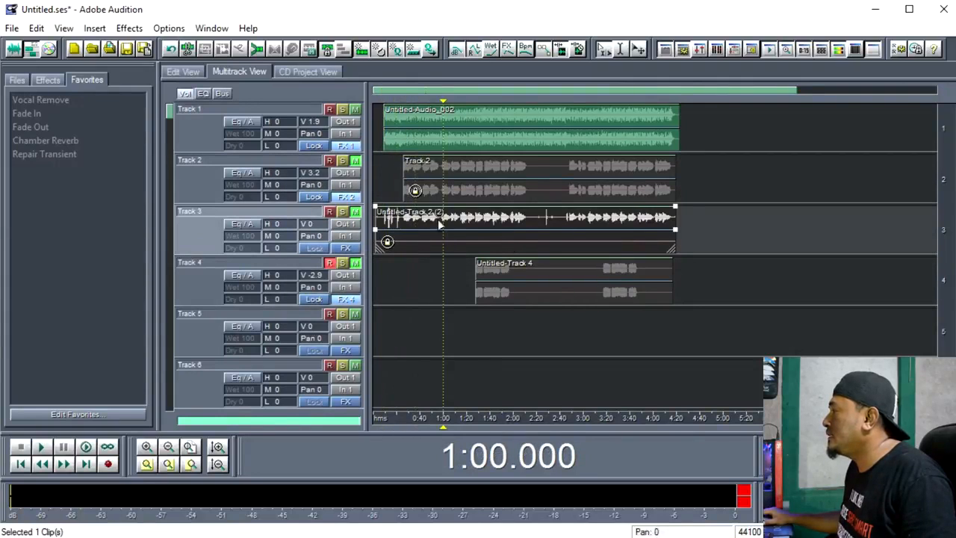
{"action": "left_click", "coordinate": [417, 228]}
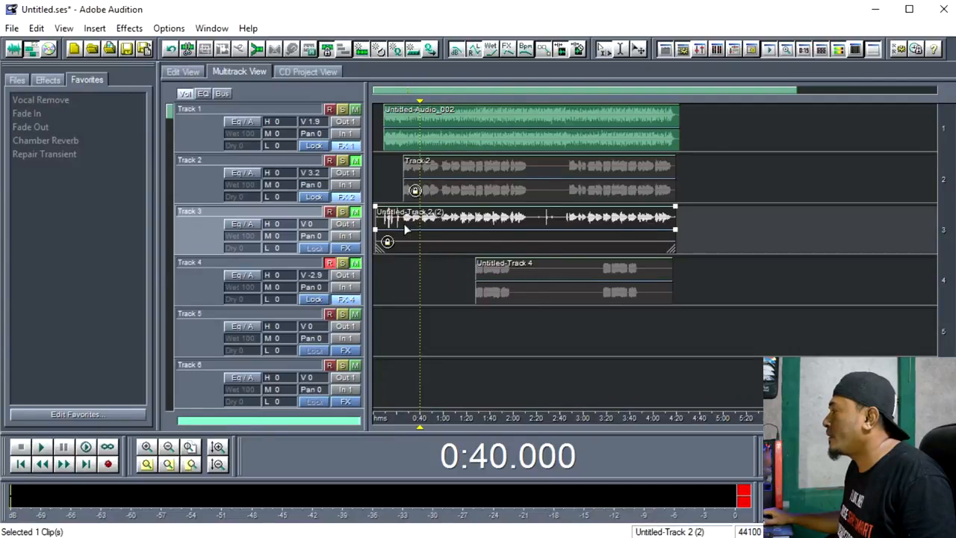
Open the Track 3 clip for editing, copy its left channel into the empty right channel, and return to the multitrack session.
{"action": "double_click", "coordinate": [446, 220]}
{"action": "double_click", "coordinate": [313, 109]}
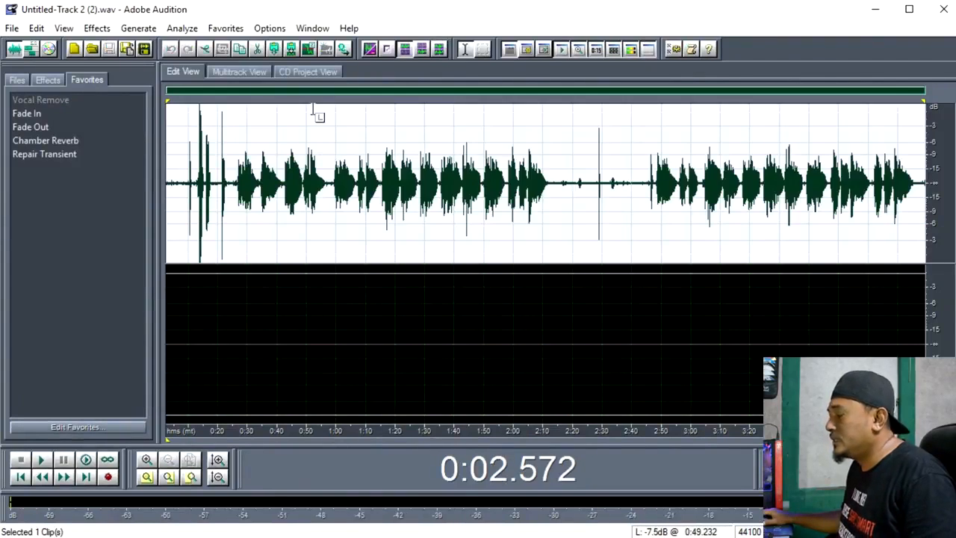
{"action": "key", "text": "ctrl+c"}
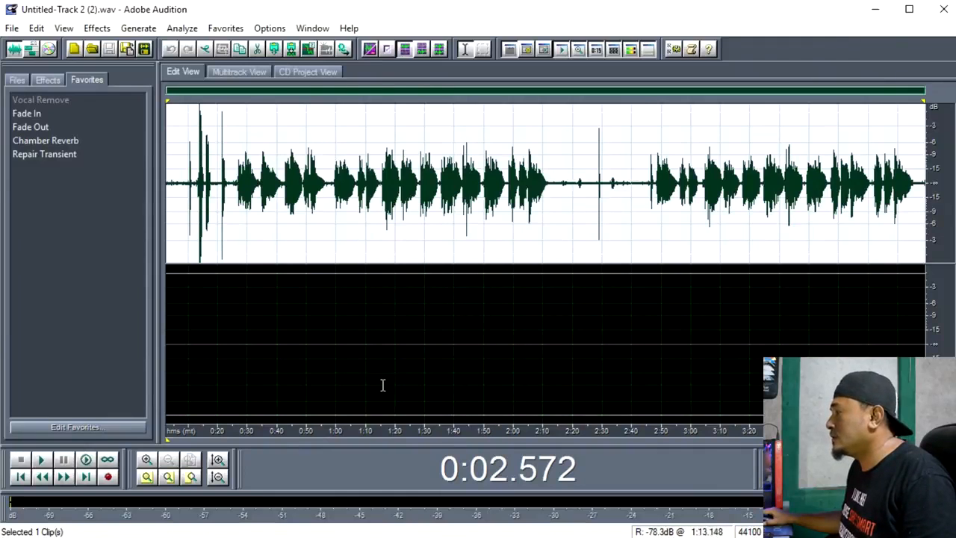
{"action": "double_click", "coordinate": [388, 412]}
{"action": "key", "text": "ctrl+v"}
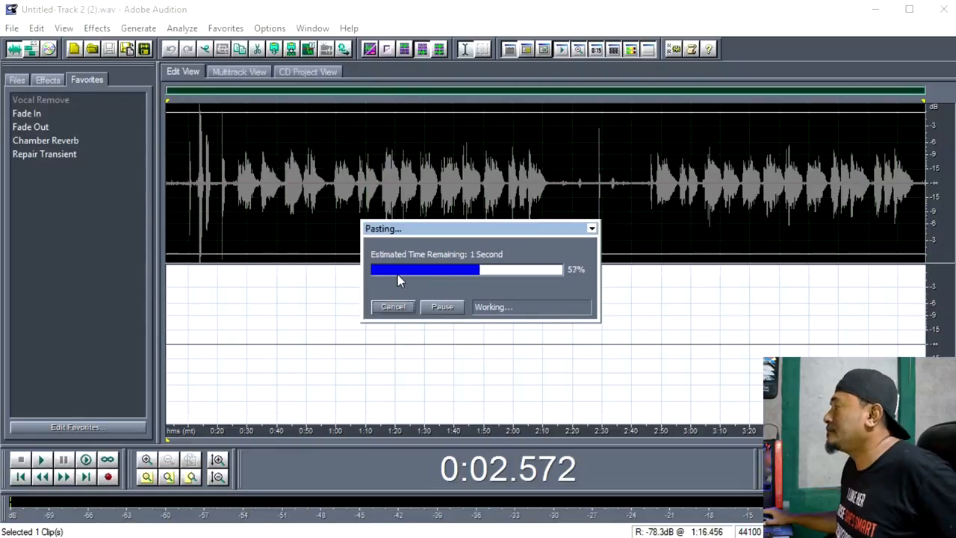
{"action": "left_click", "coordinate": [234, 71]}
Unmute Track 3 and play the session briefly from about 0:26.
{"action": "left_click", "coordinate": [448, 253]}
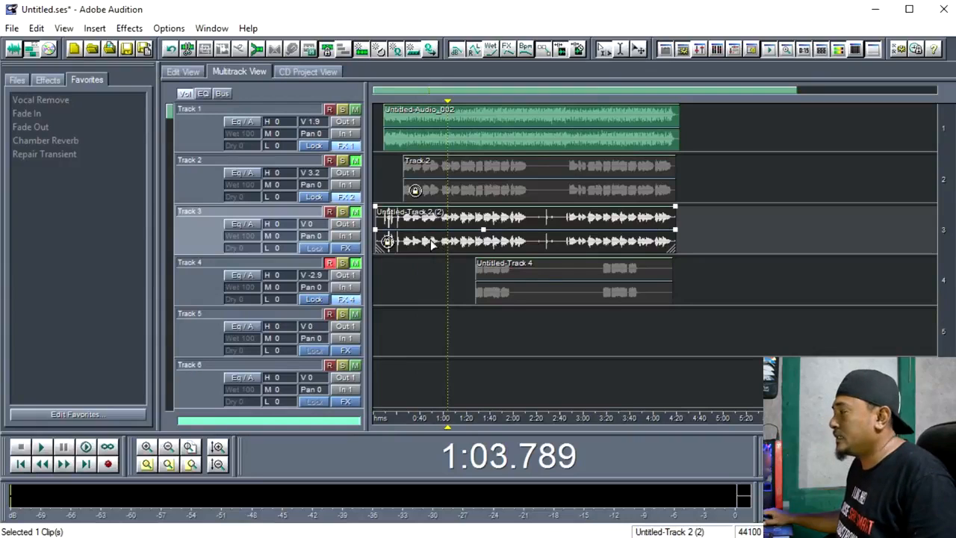
{"action": "left_click", "coordinate": [424, 242]}
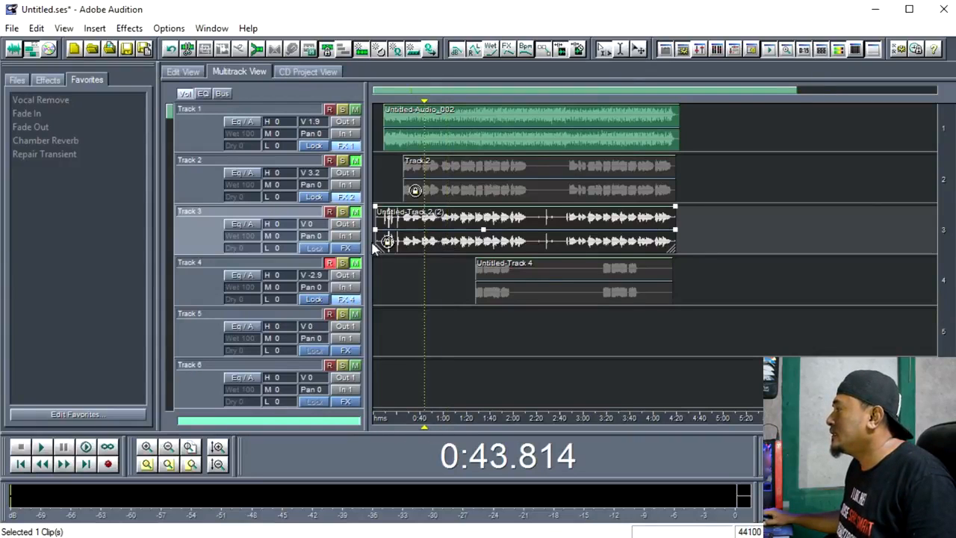
{"action": "left_click", "coordinate": [355, 212]}
{"action": "left_click", "coordinate": [404, 270]}
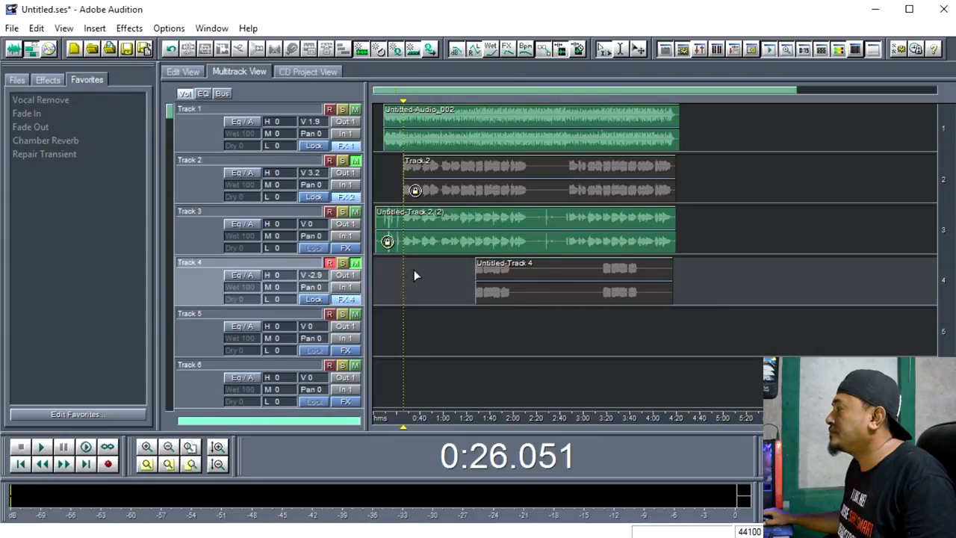
{"action": "key", "text": "space"}
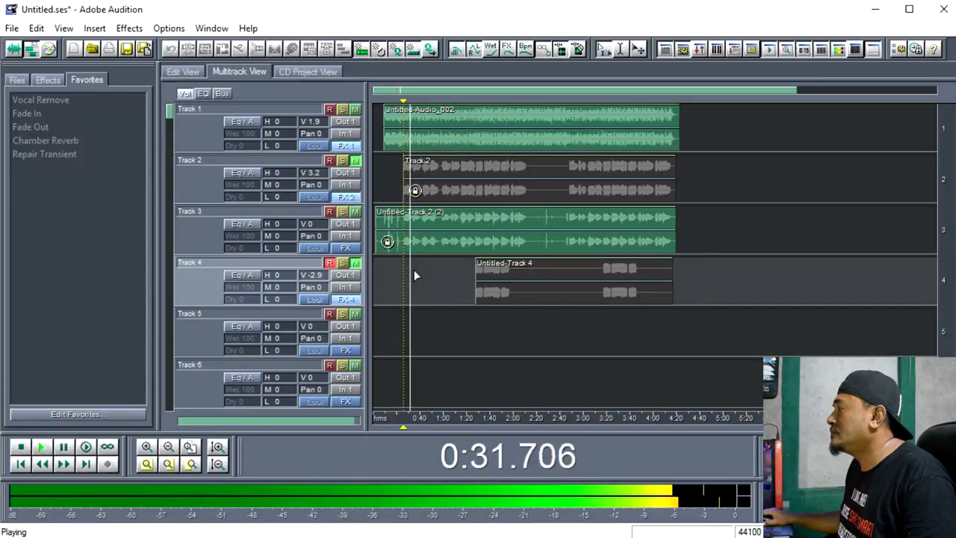
{"action": "key", "text": "space"}
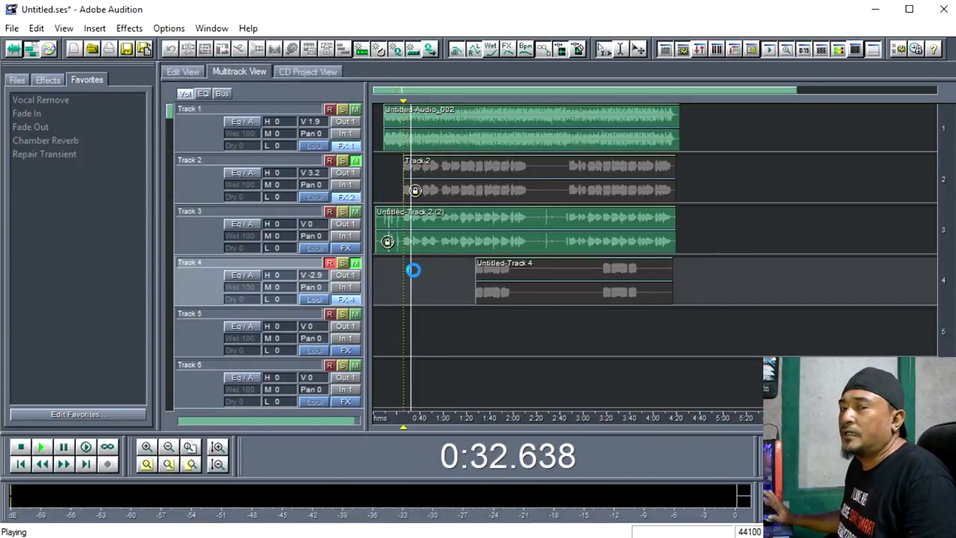
{"action": "left_click", "coordinate": [422, 236]}
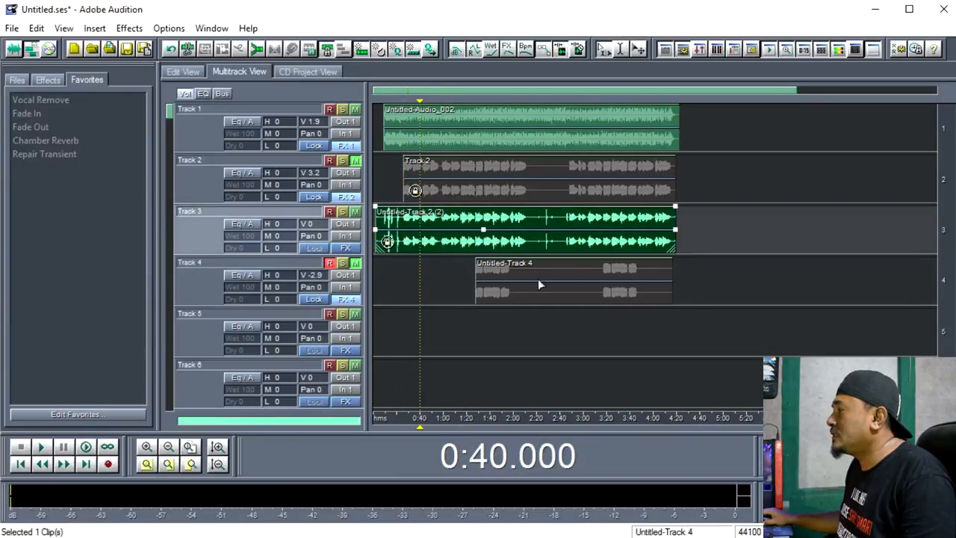
{"action": "left_click", "coordinate": [437, 224]}
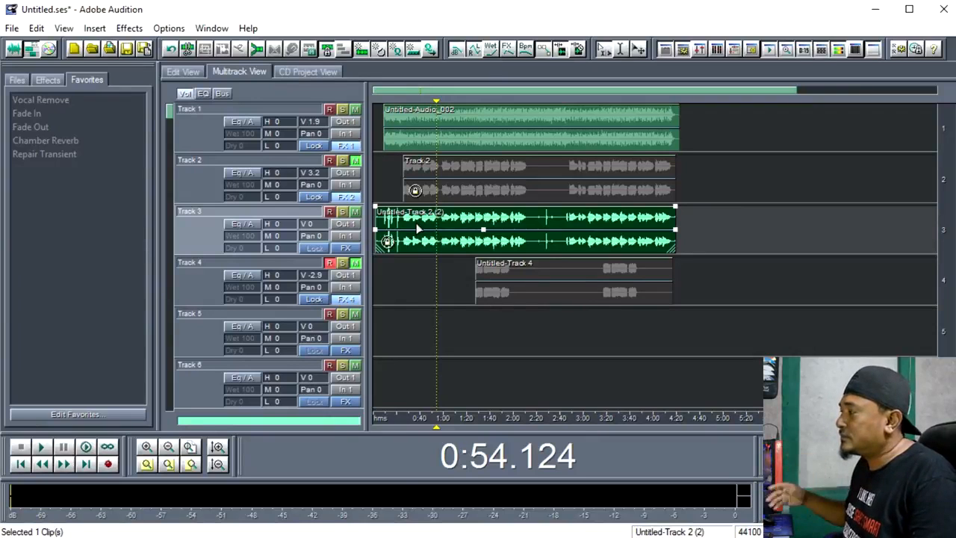
{"action": "left_click", "coordinate": [464, 319]}
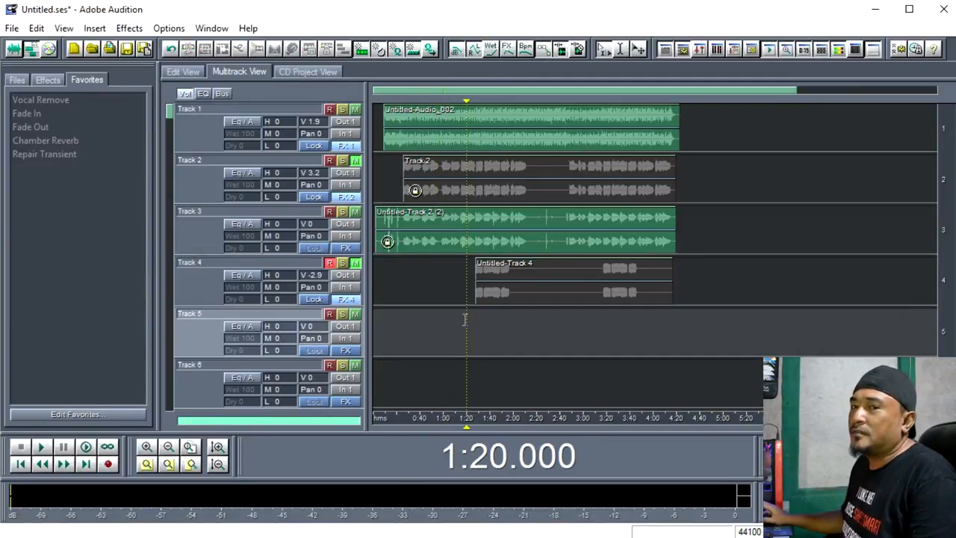
{"action": "left_click", "coordinate": [486, 187]}
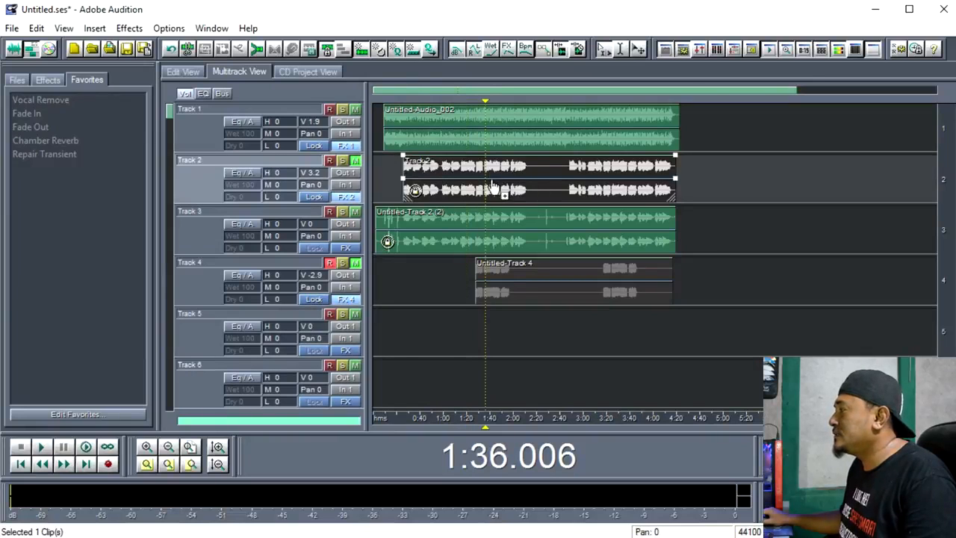
{"action": "left_click", "coordinate": [493, 272]}
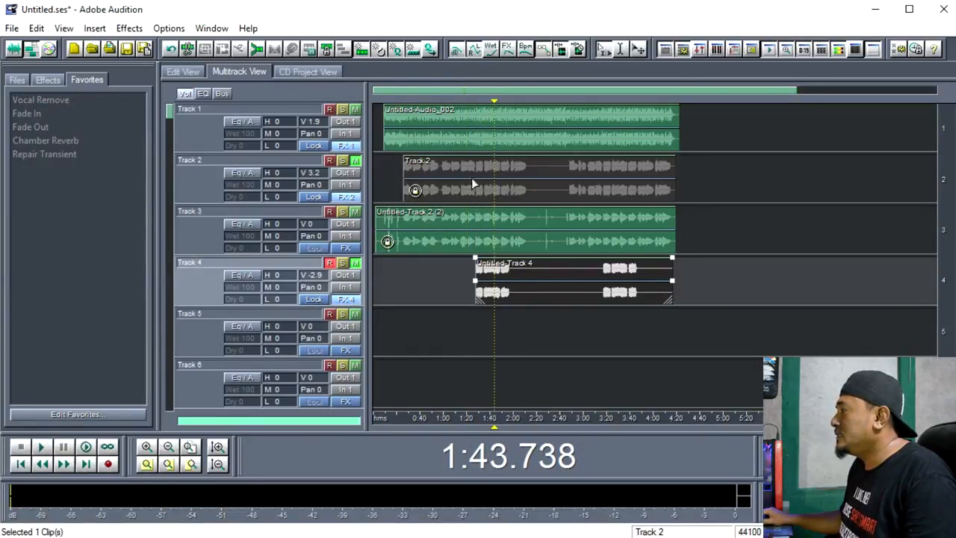
{"action": "left_click", "coordinate": [475, 178]}
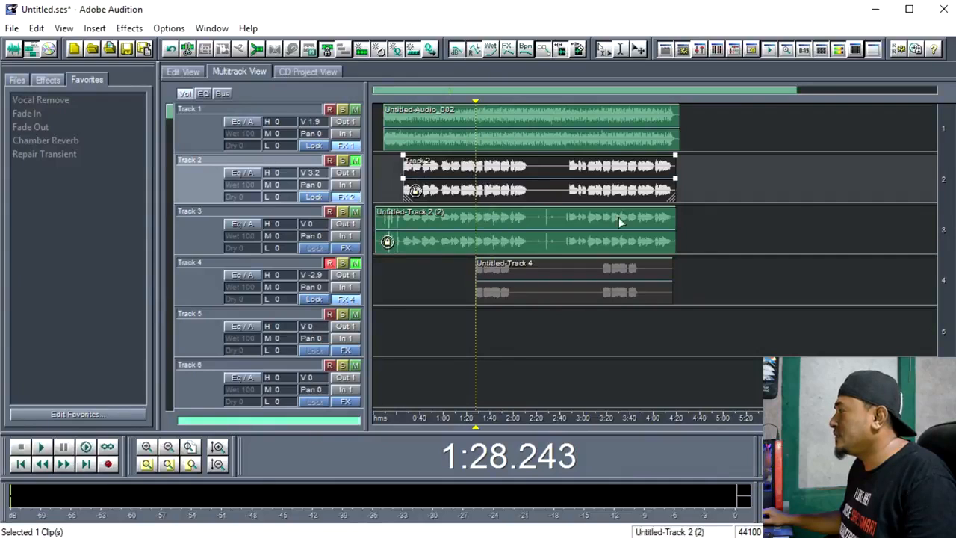
{"action": "left_click", "coordinate": [465, 272]}
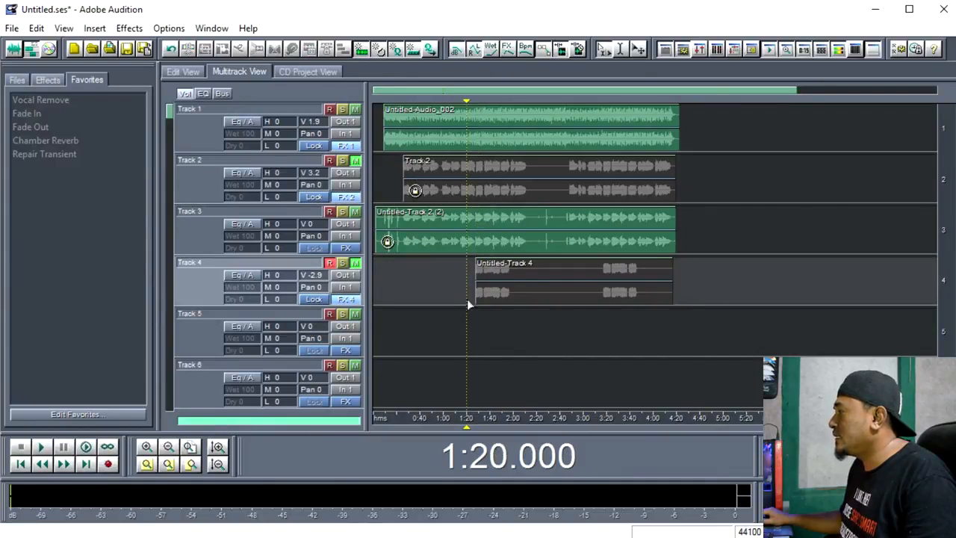
{"action": "left_click", "coordinate": [476, 275]}
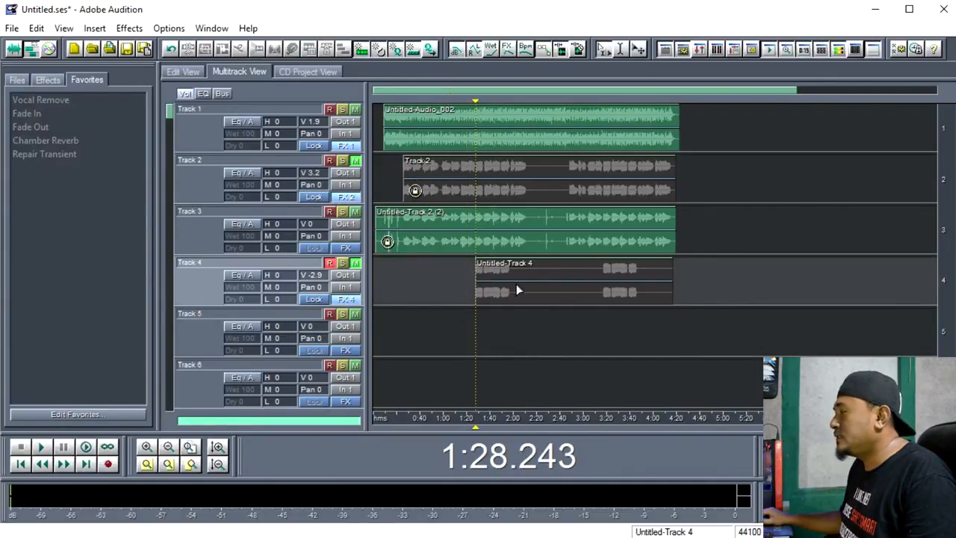
{"action": "left_click", "coordinate": [444, 274]}
{"action": "left_click", "coordinate": [432, 282]}
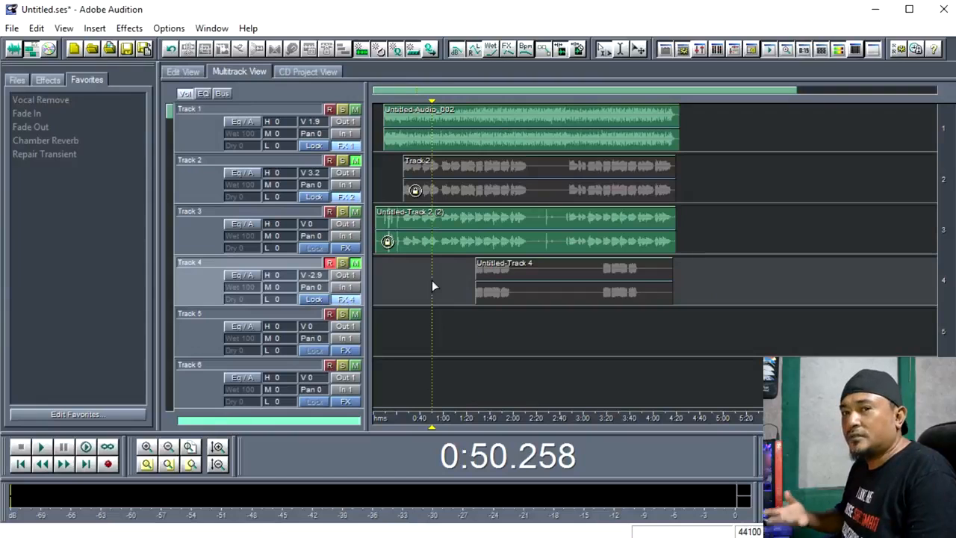
{"action": "left_click", "coordinate": [420, 278]}
{"action": "left_click", "coordinate": [404, 272]}
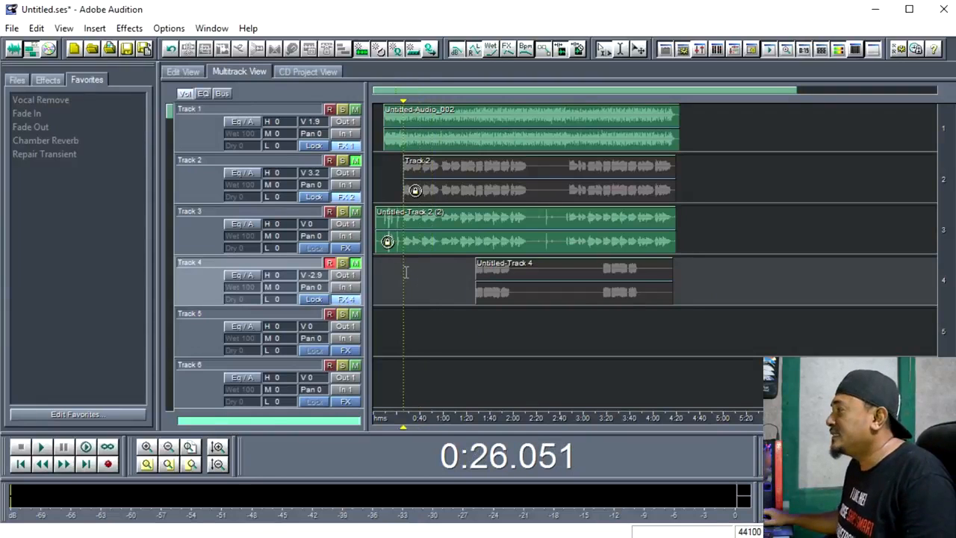
Duplicate the Track 3 vocal clip onto Track 5 as a unique copy, aligned at the same start time.
{"action": "left_click", "coordinate": [439, 229]}
{"action": "left_click", "coordinate": [438, 238]}
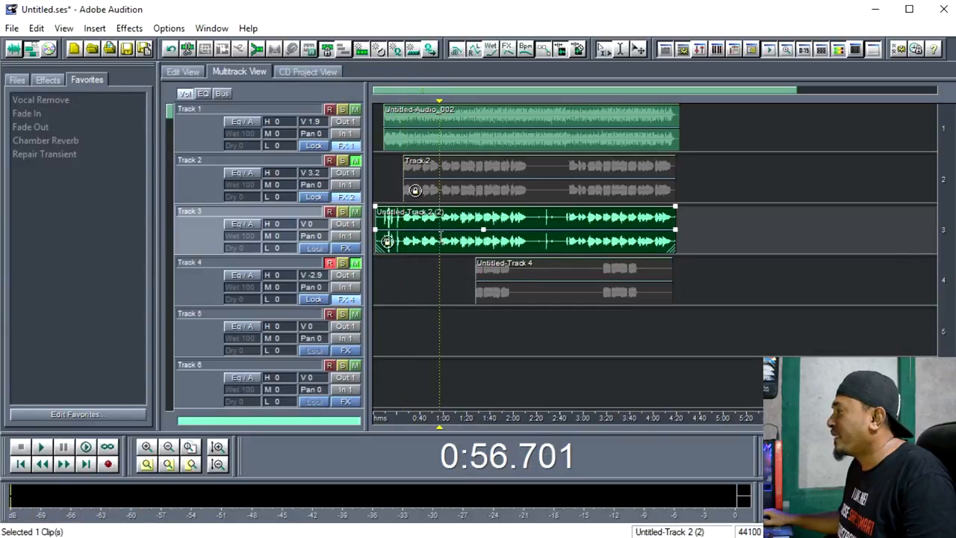
{"action": "left_click", "coordinate": [410, 239]}
{"action": "left_click", "coordinate": [404, 237]}
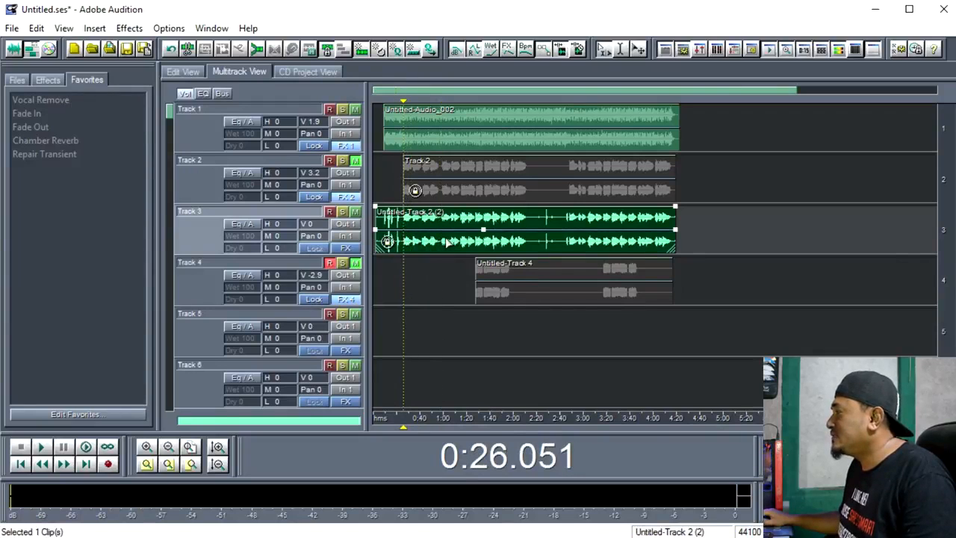
{"action": "left_click_drag", "start_coordinate": [445, 242], "coordinate": [444, 342]}
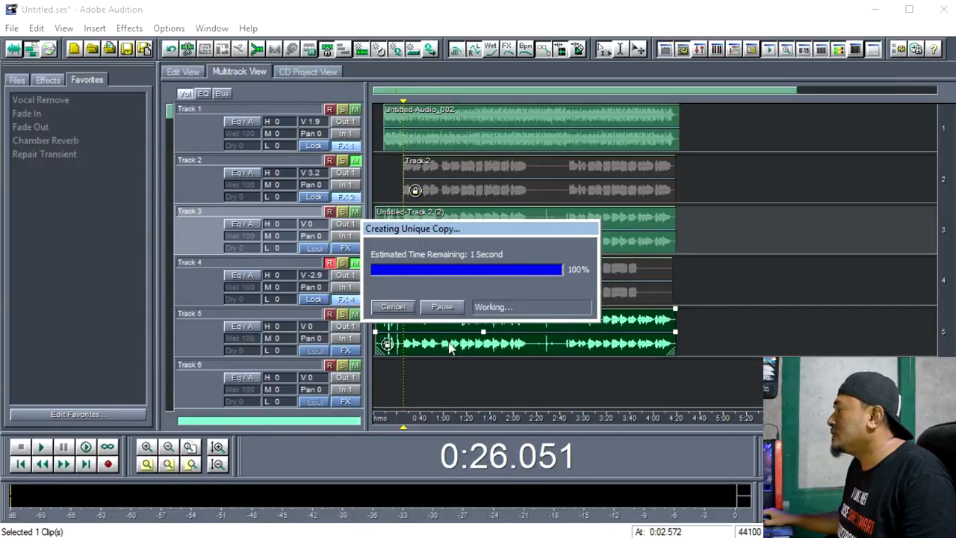
Play the session from about 0:26 to hear the Track 3 and Track 5 vocals together.
{"action": "left_click", "coordinate": [409, 345]}
{"action": "left_click", "coordinate": [404, 341]}
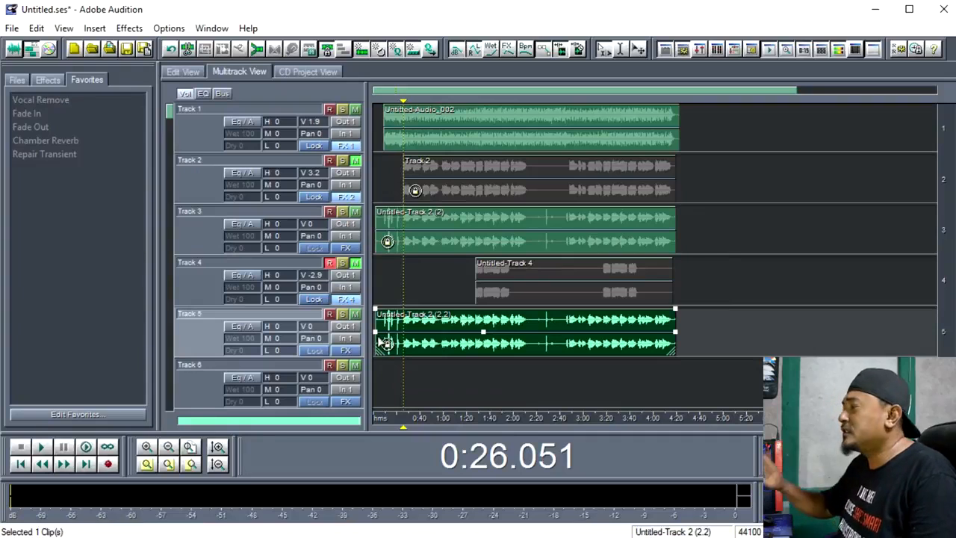
{"action": "left_click", "coordinate": [398, 364]}
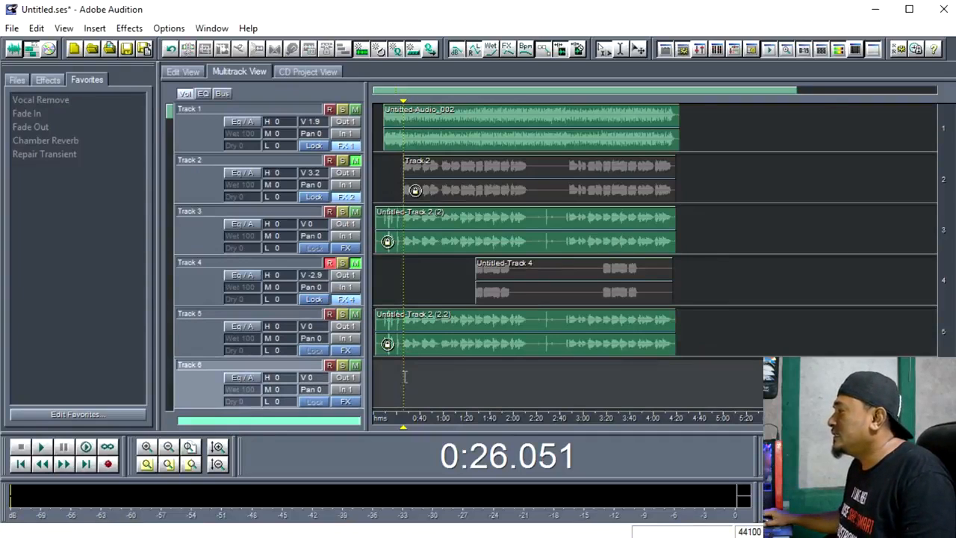
{"action": "left_click", "coordinate": [404, 365]}
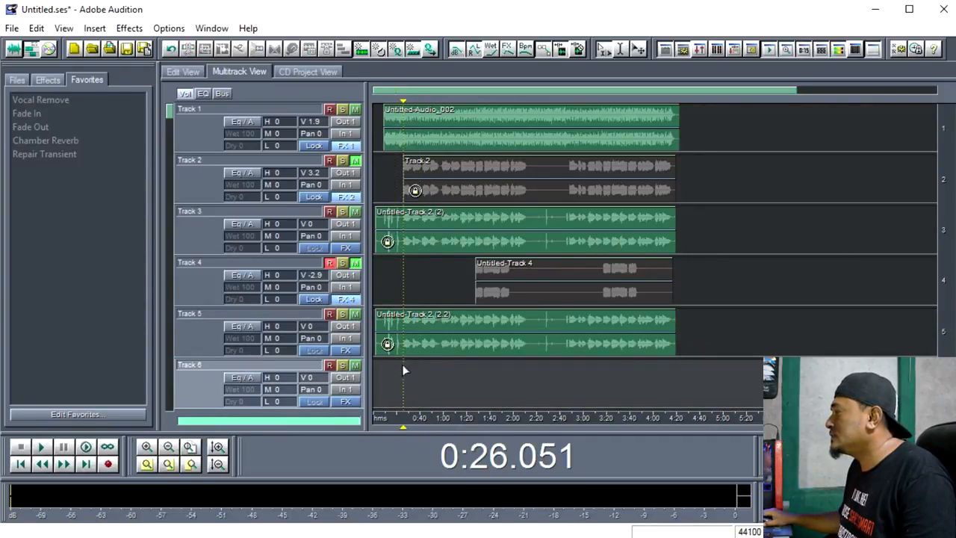
{"action": "key", "text": "space"}
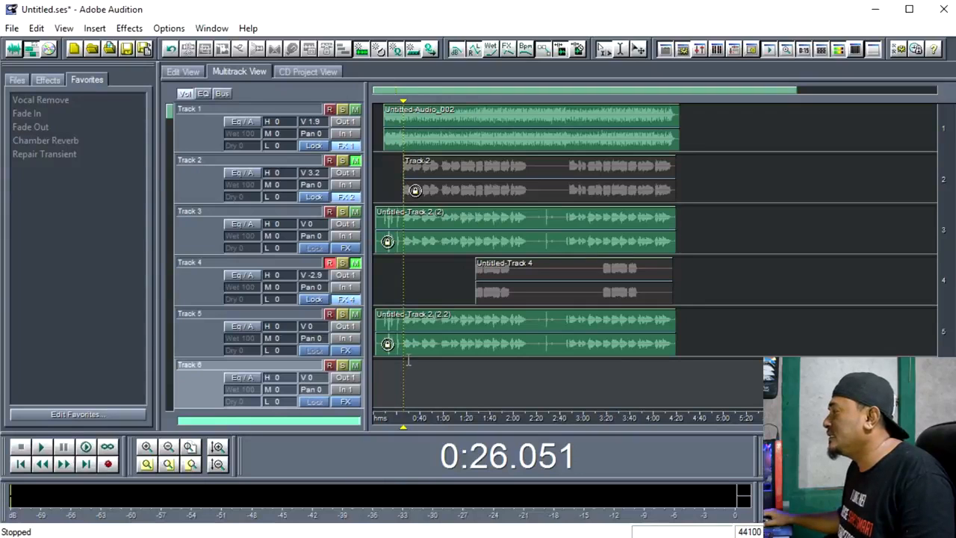
Delete the noisy opening of the Track 3 clip up to about 0:26 and return to the multitrack session.
{"action": "double_click", "coordinate": [400, 242]}
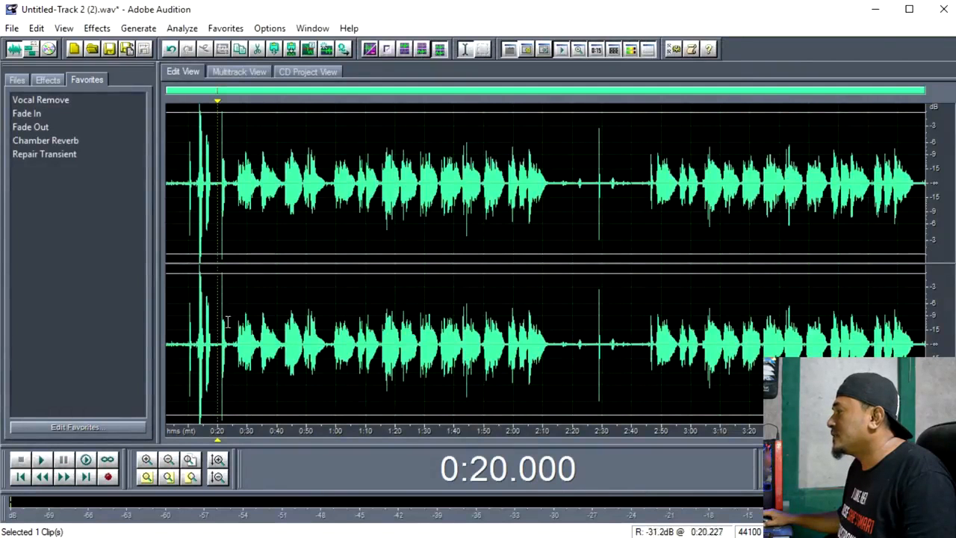
{"action": "left_click_drag", "start_coordinate": [237, 331], "coordinate": [63, 306]}
{"action": "key", "text": "Delete"}
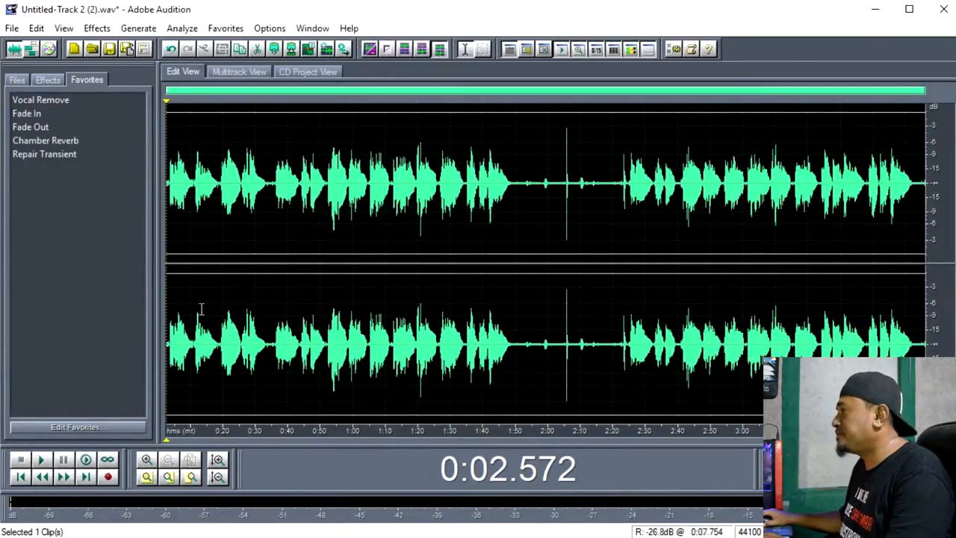
{"action": "left_click", "coordinate": [237, 72]}
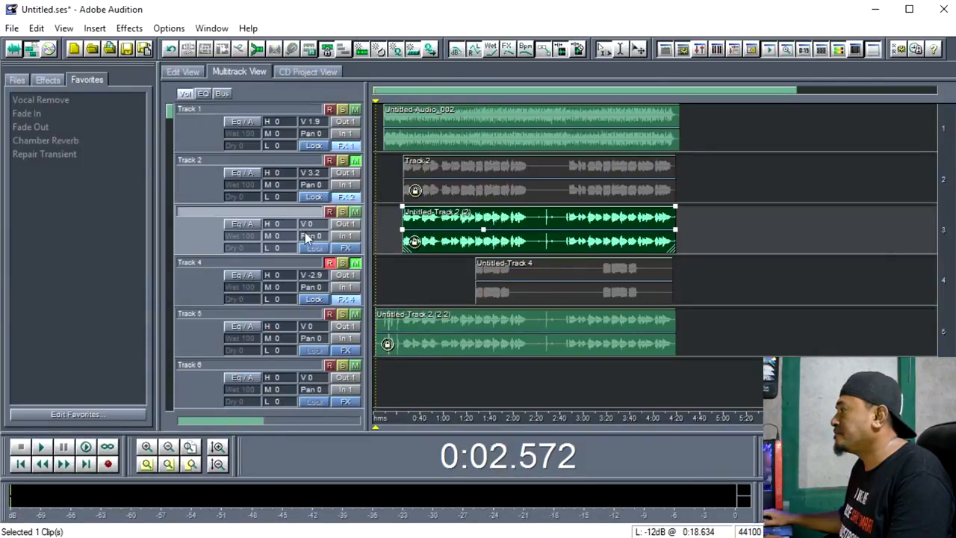
Delete the noisy opening of the Track 5 clip up to about 0:24 and return to the multitrack session.
{"action": "double_click", "coordinate": [404, 342]}
{"action": "left_click_drag", "start_coordinate": [231, 341], "coordinate": [121, 337]}
{"action": "key", "text": "Delete"}
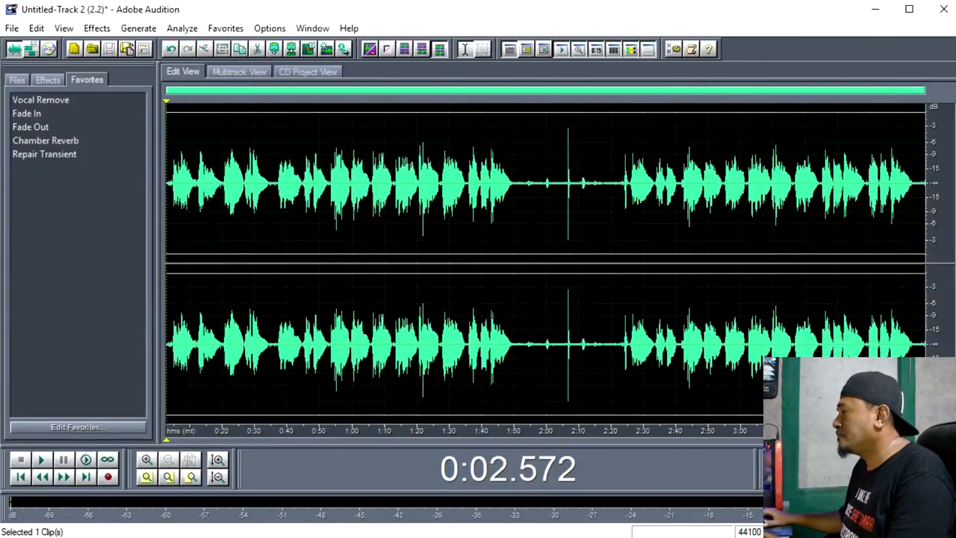
{"action": "left_click", "coordinate": [230, 74]}
{"action": "left_click", "coordinate": [444, 331]}
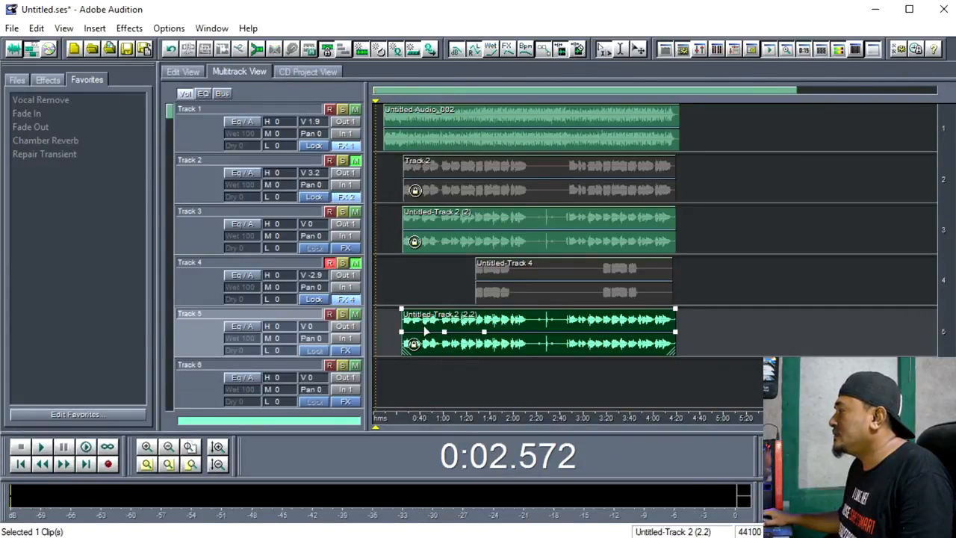
{"action": "left_click", "coordinate": [422, 334]}
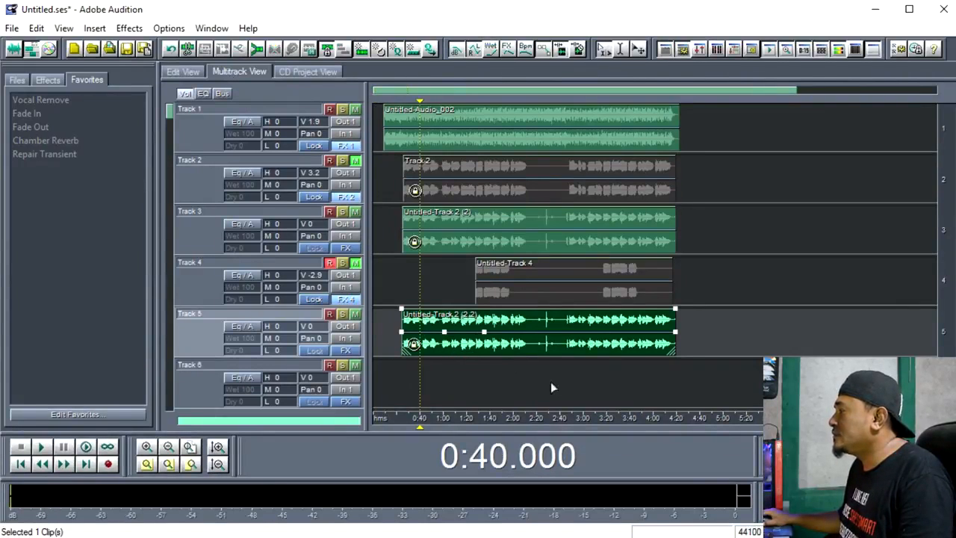
{"action": "left_click", "coordinate": [401, 368]}
{"action": "left_click", "coordinate": [454, 348]}
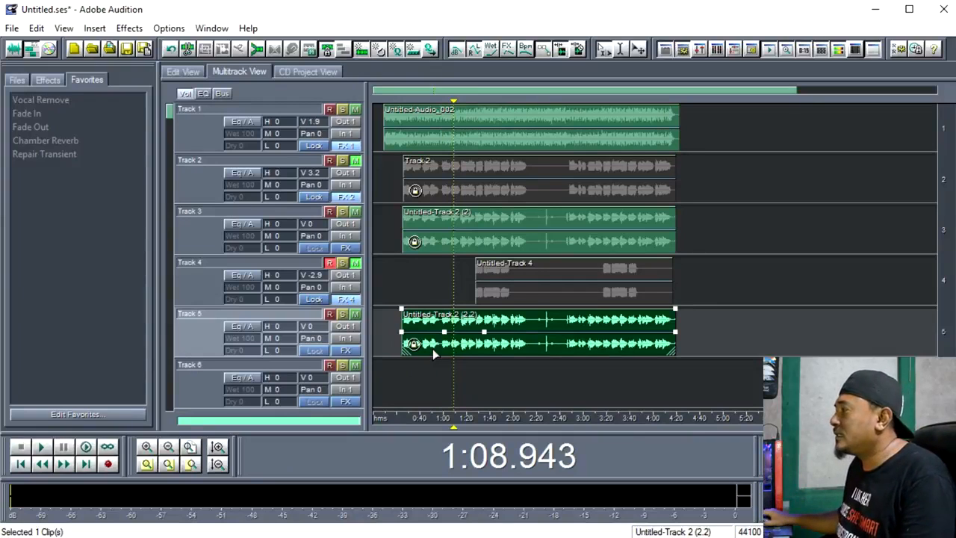
Play the session from the start of the two vocal clips, about 0:24, to check the trimmed openings.
{"action": "left_click", "coordinate": [403, 377]}
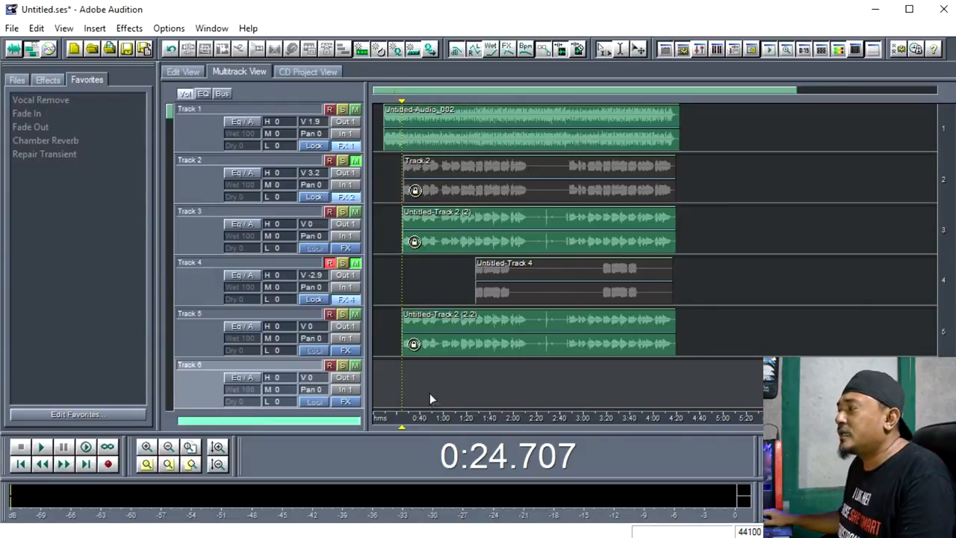
{"action": "key", "text": "space"}
{"action": "key", "text": "space"}
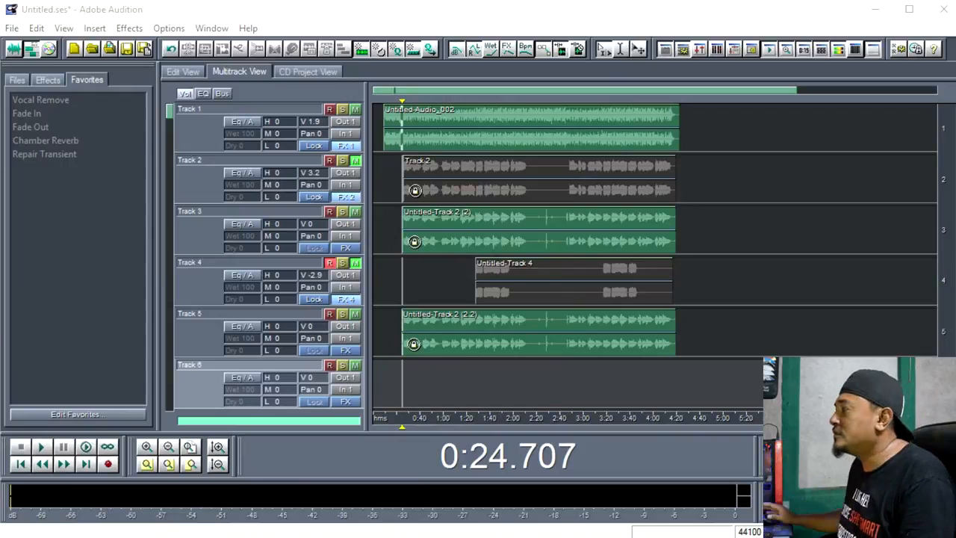
{"action": "left_click", "coordinate": [397, 383]}
{"action": "left_click", "coordinate": [407, 372]}
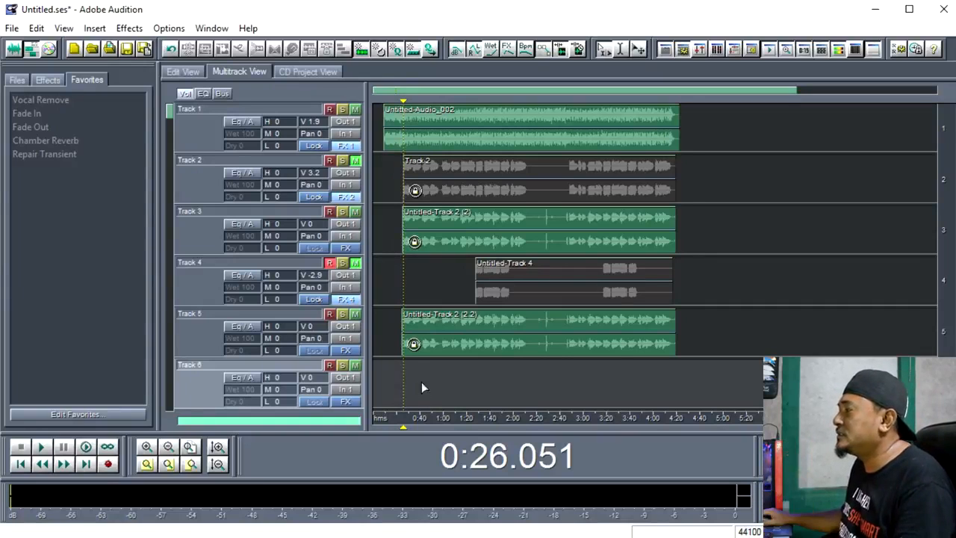
{"action": "left_click", "coordinate": [406, 375]}
{"action": "left_click", "coordinate": [412, 374]}
{"action": "left_click", "coordinate": [397, 370]}
{"action": "left_click", "coordinate": [406, 362]}
{"action": "left_click", "coordinate": [396, 377]}
{"action": "left_click", "coordinate": [402, 366]}
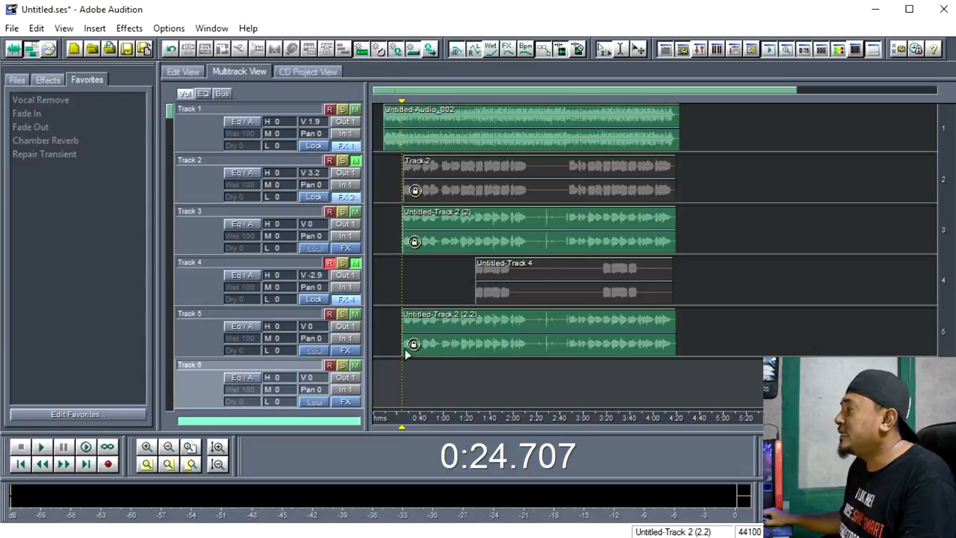
{"action": "left_click", "coordinate": [399, 374]}
{"action": "left_click", "coordinate": [413, 380]}
{"action": "left_click", "coordinate": [405, 380]}
{"action": "left_click", "coordinate": [403, 380]}
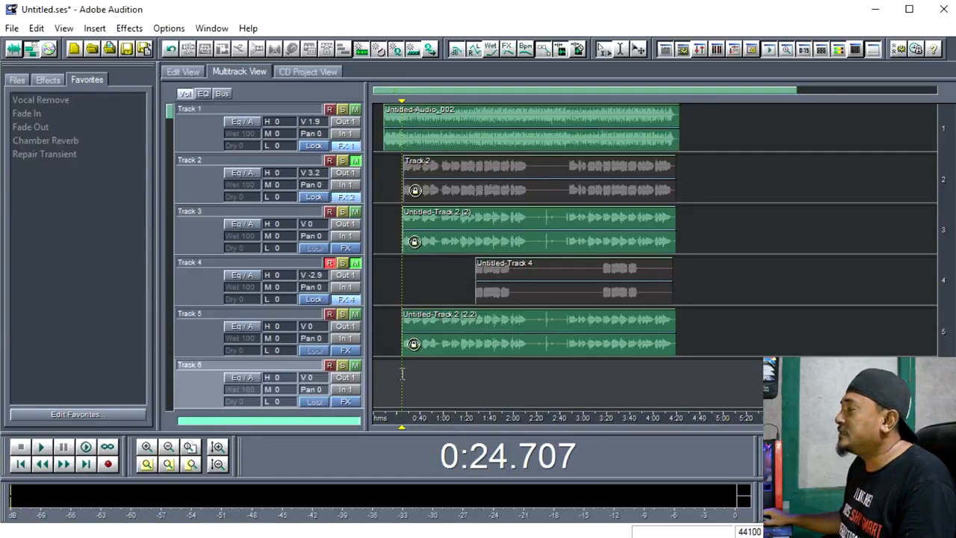
{"action": "left_click", "coordinate": [354, 355]}
{"action": "left_click", "coordinate": [687, 150]}
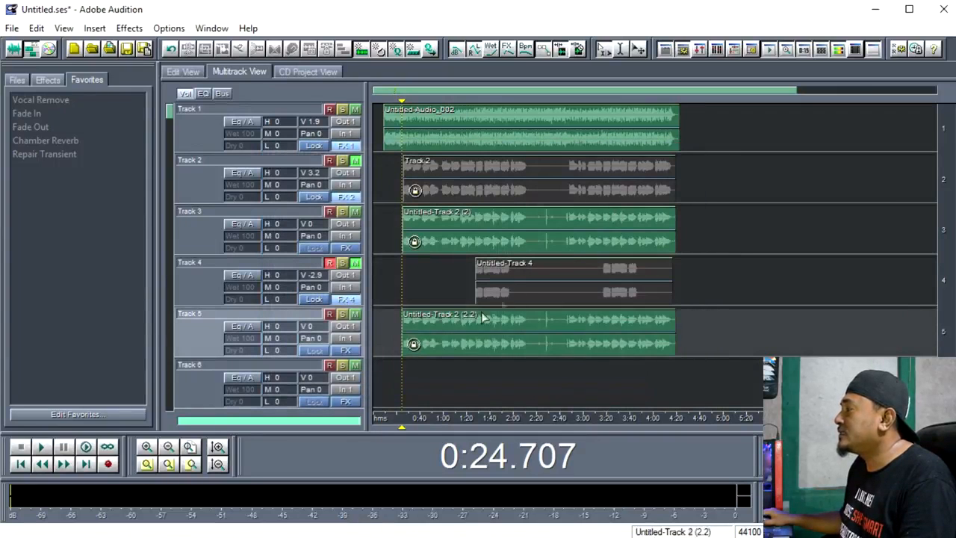
{"action": "left_click", "coordinate": [455, 339]}
{"action": "left_click", "coordinate": [401, 362]}
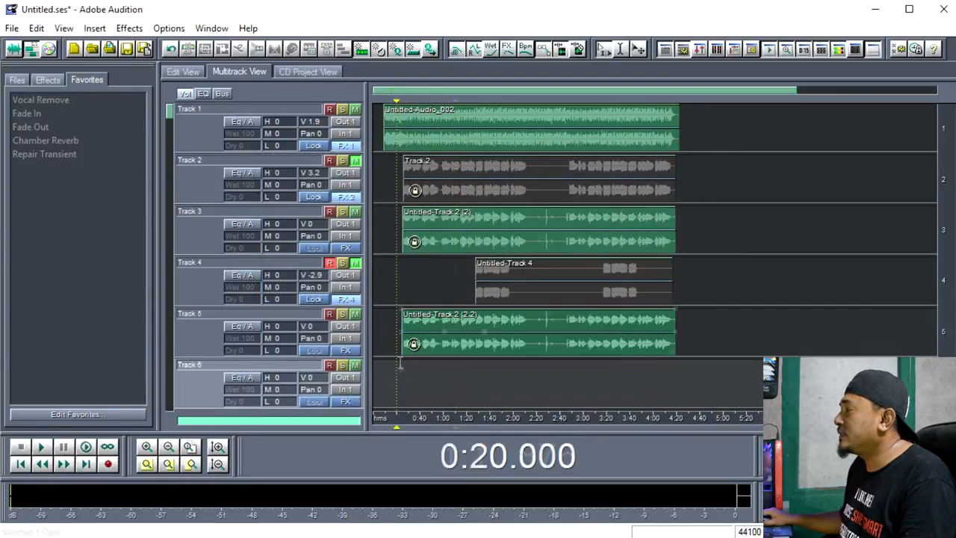
Add the DecaBuddy VST effect to Track 5's effects rack and select it there.
{"action": "left_click", "coordinate": [354, 348]}
{"action": "left_click_drag", "start_coordinate": [411, 158], "coordinate": [416, 130]}
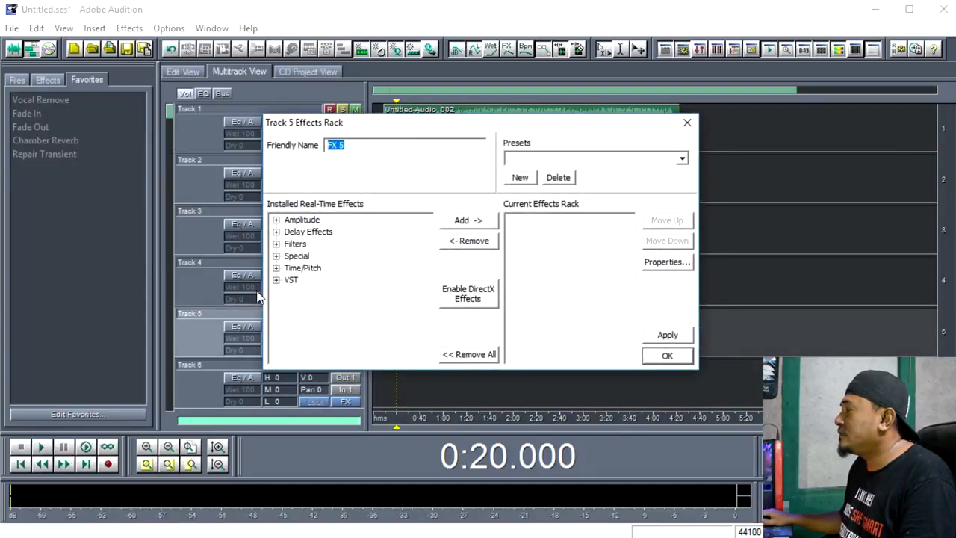
{"action": "left_click", "coordinate": [277, 280]}
{"action": "left_click", "coordinate": [319, 305]}
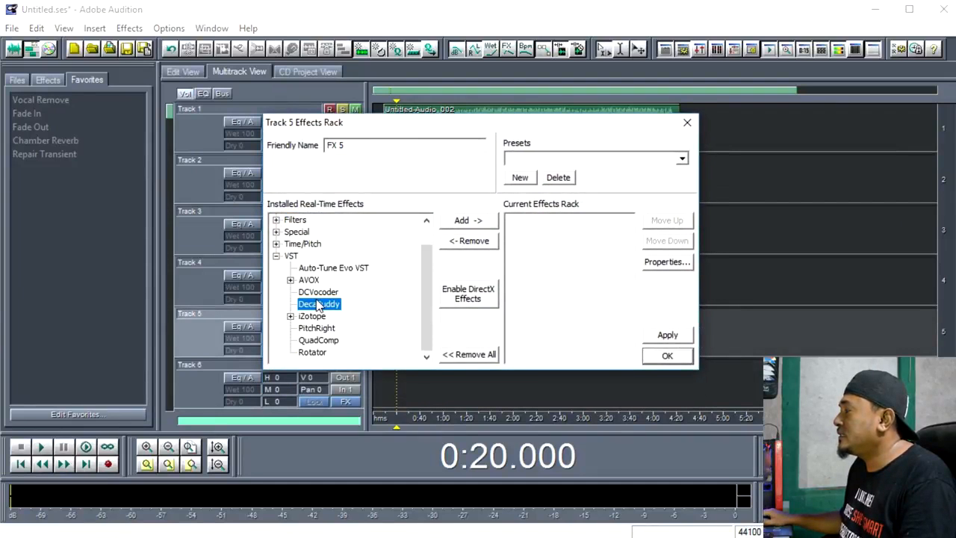
{"action": "left_click", "coordinate": [468, 223]}
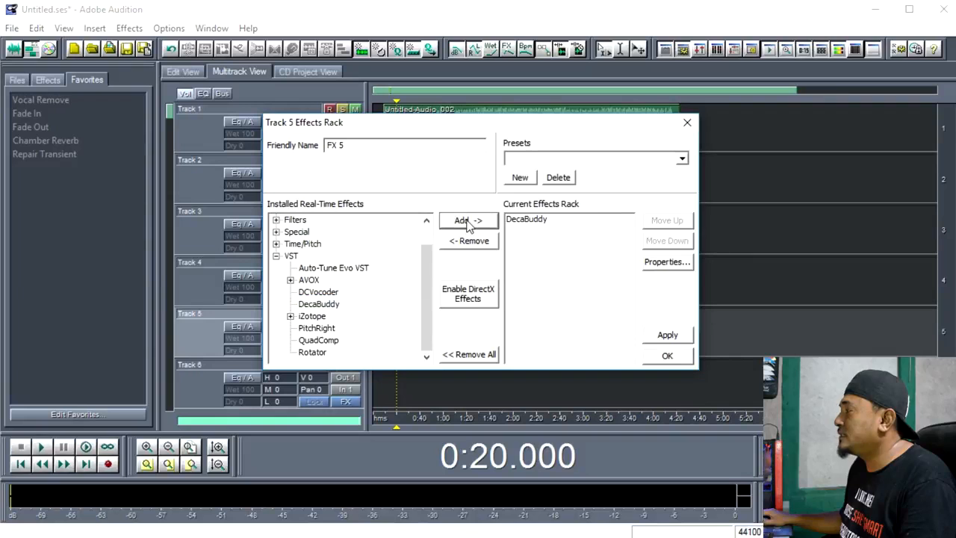
{"action": "left_click", "coordinate": [520, 225]}
{"action": "left_click", "coordinate": [667, 261]}
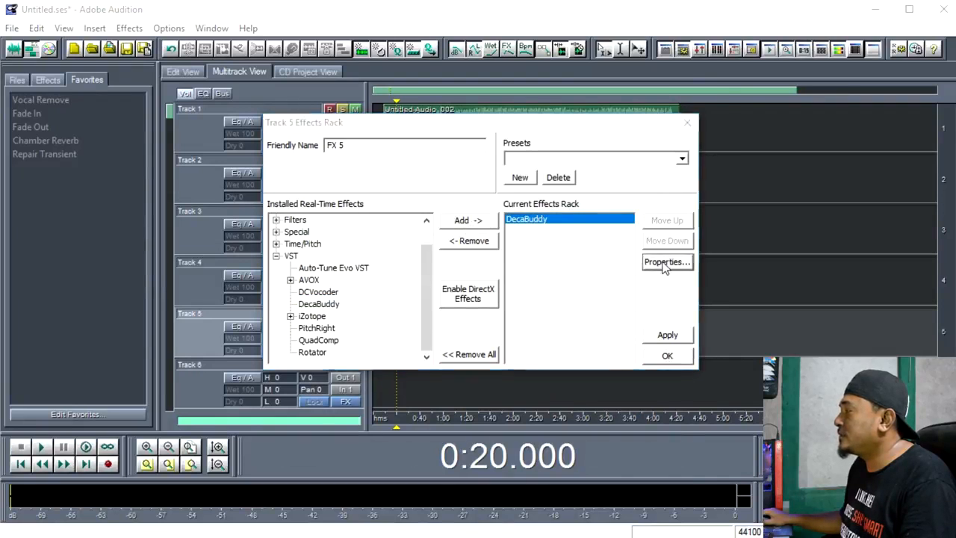
{"action": "left_click_drag", "start_coordinate": [508, 33], "coordinate": [568, 6]}
{"action": "left_click", "coordinate": [427, 315]}
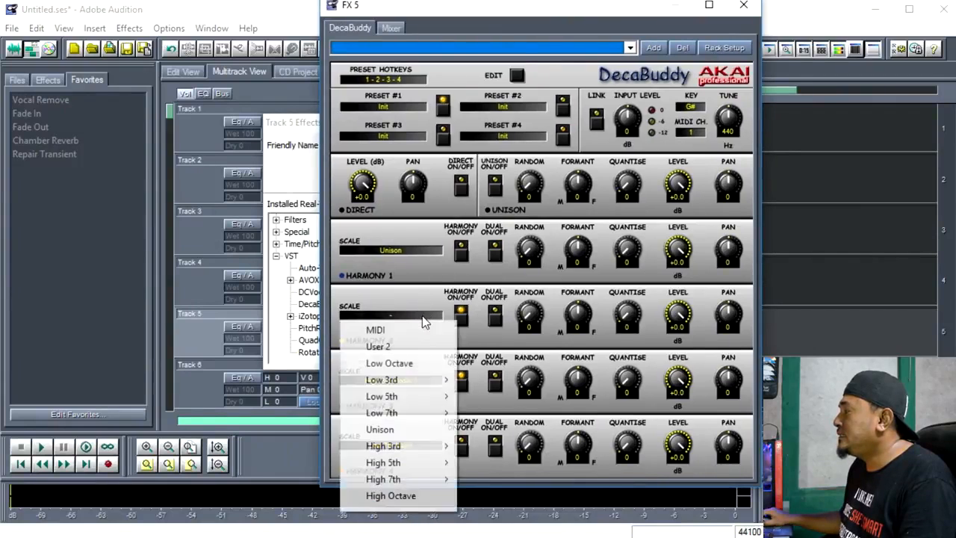
{"action": "left_click", "coordinate": [425, 305]}
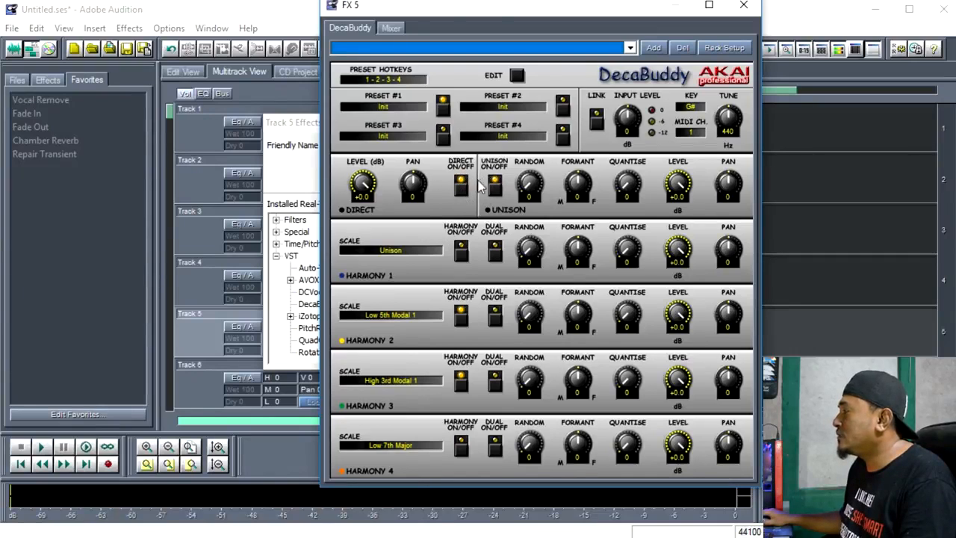
{"action": "left_click_drag", "start_coordinate": [493, 9], "coordinate": [733, 44]}
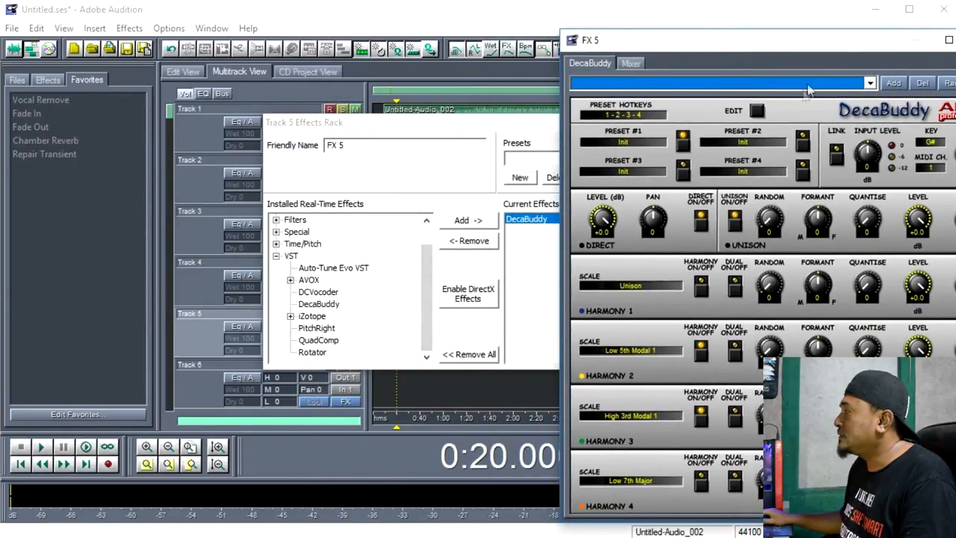
{"action": "left_click_drag", "start_coordinate": [824, 49], "coordinate": [624, 16]}
{"action": "left_click", "coordinate": [795, 10]}
Open DecaBuddy's properties from the Track 5 effects rack and set the Harmony 2 scale to Low 5th Modal 1.
{"action": "left_click_drag", "start_coordinate": [600, 124], "coordinate": [237, 43]}
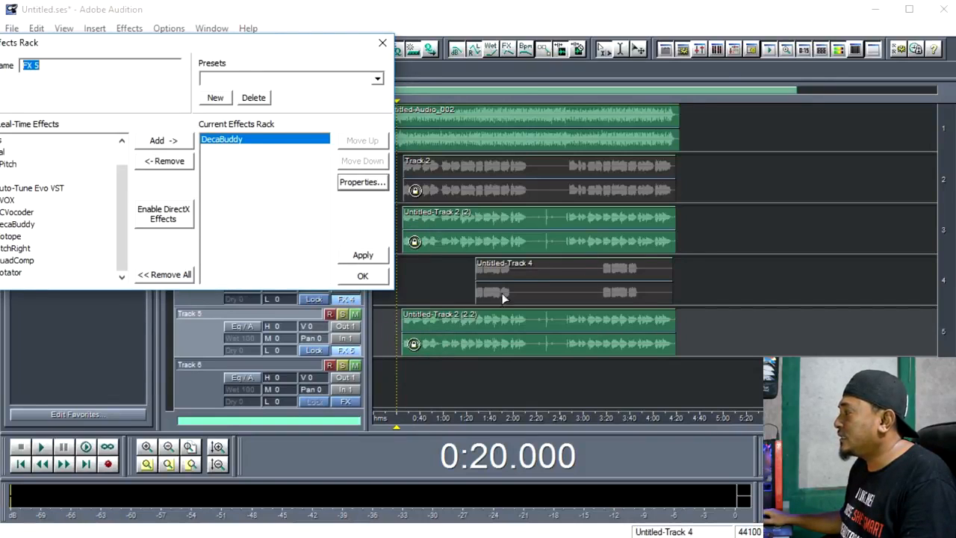
{"action": "left_click", "coordinate": [462, 333]}
{"action": "left_click", "coordinate": [353, 184]}
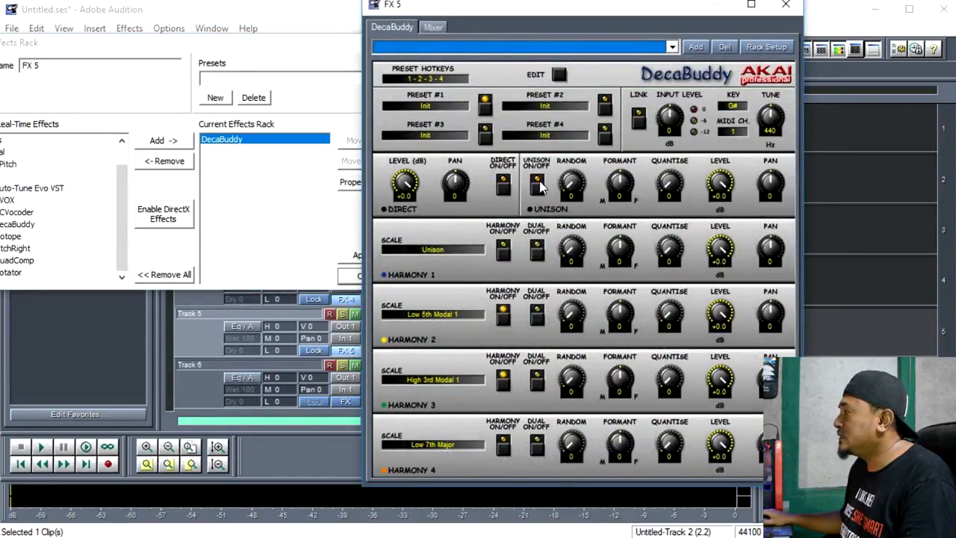
{"action": "left_click", "coordinate": [432, 315]}
{"action": "mouse_move", "coordinate": [456, 387]}
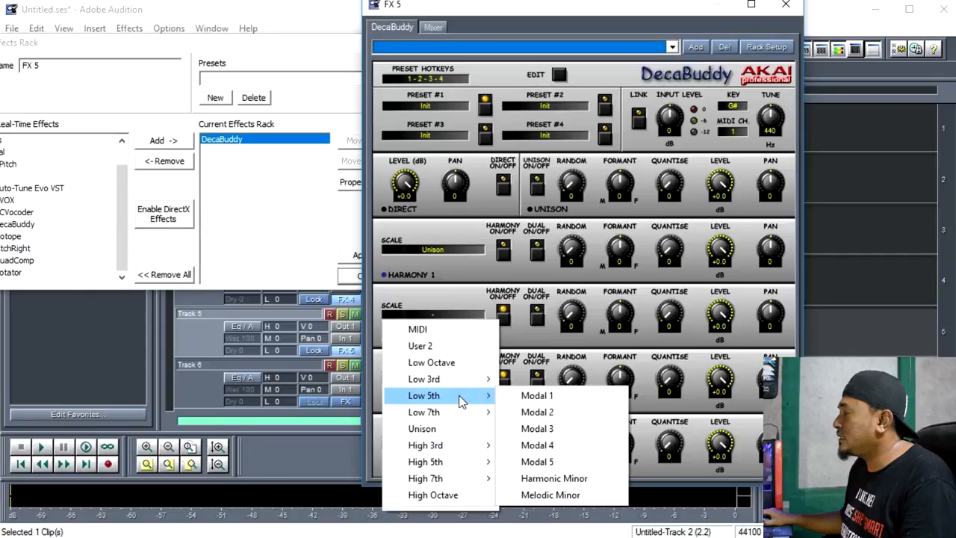
{"action": "left_click", "coordinate": [532, 401]}
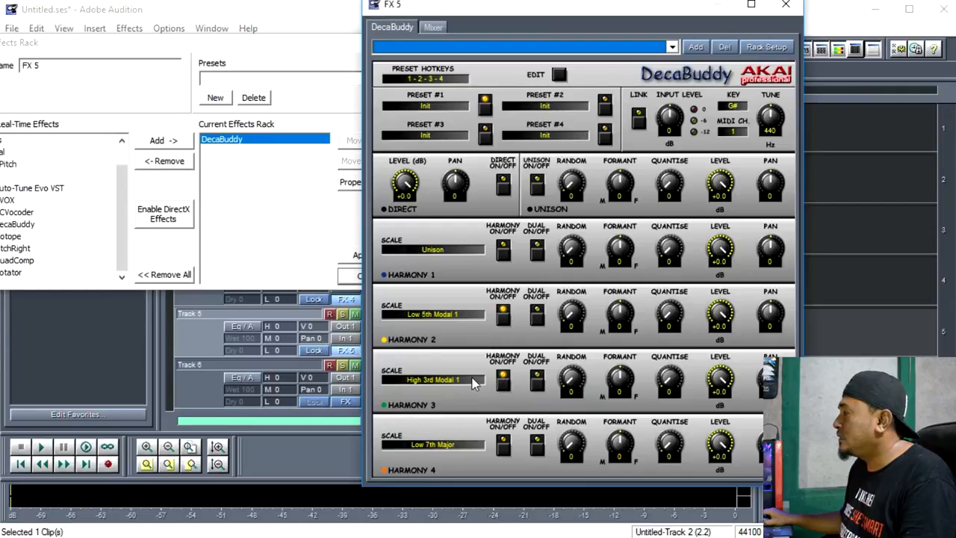
Set DecaBuddy's Harmony 3 scale to High 3rd Modal 1.
{"action": "left_click", "coordinate": [472, 382]}
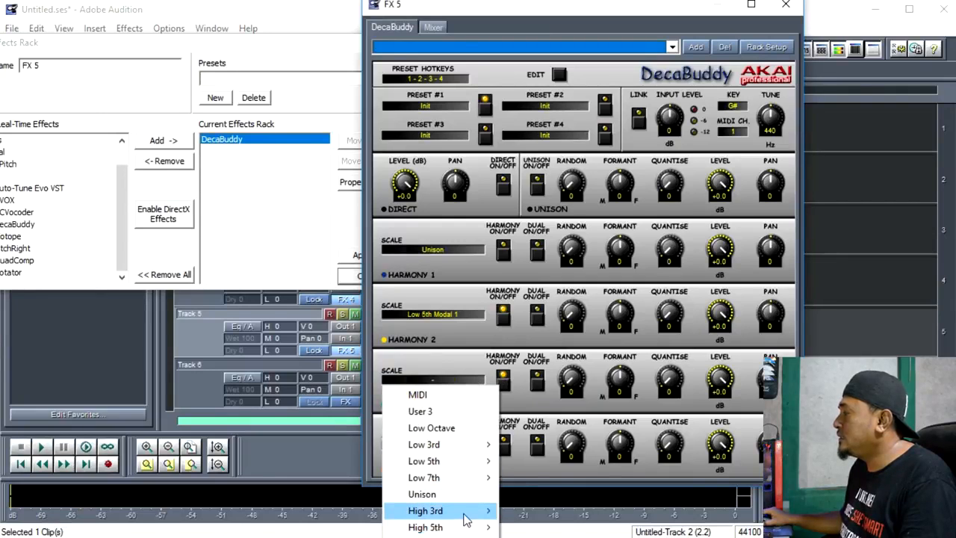
{"action": "mouse_move", "coordinate": [467, 520]}
{"action": "left_click", "coordinate": [523, 512]}
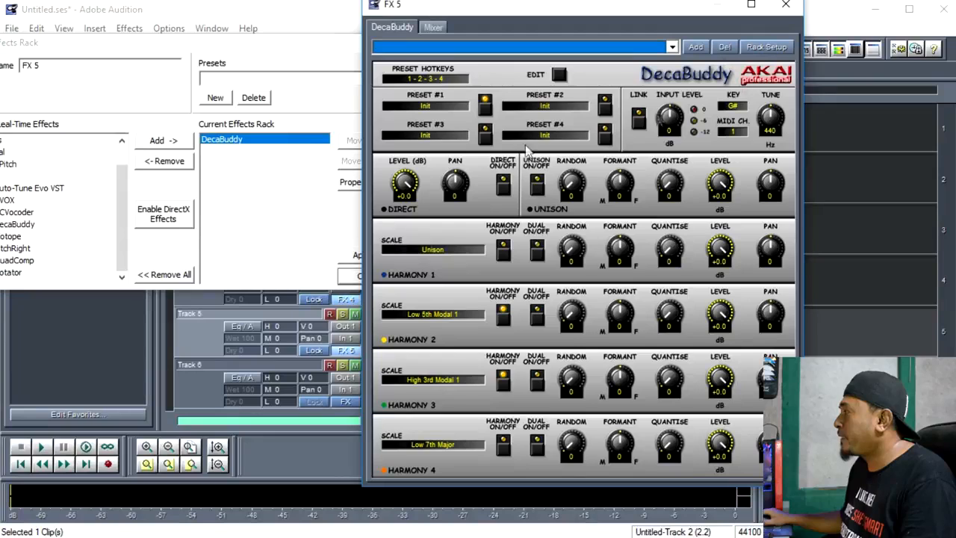
Try C# as DecaBuddy's key, then set the key to G#.
{"action": "left_click", "coordinate": [737, 106]}
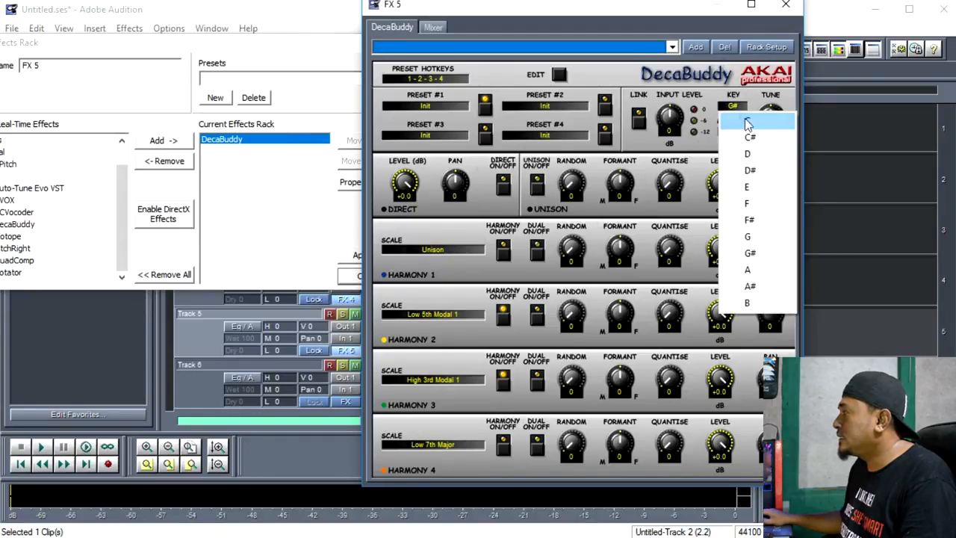
{"action": "left_click", "coordinate": [756, 138]}
{"action": "left_click", "coordinate": [736, 109]}
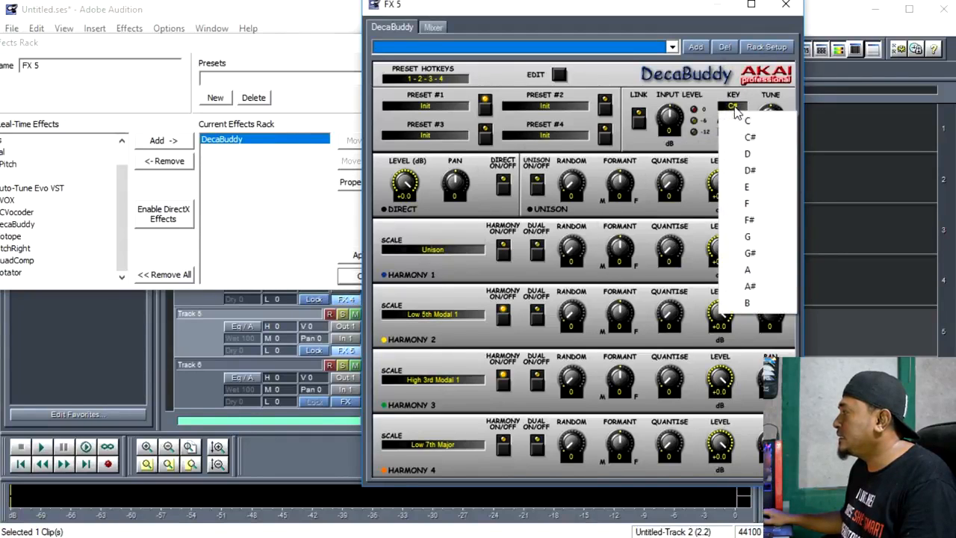
{"action": "left_click", "coordinate": [750, 254]}
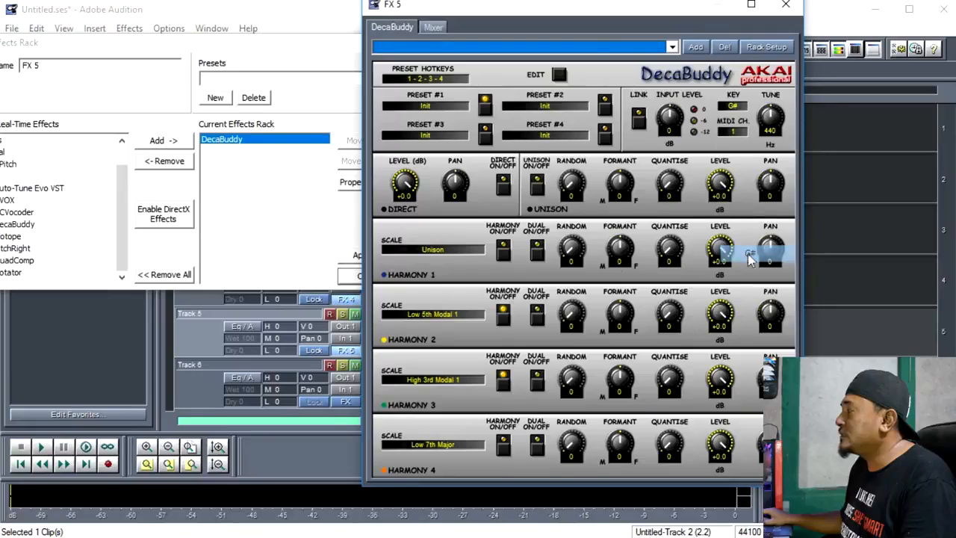
{"action": "left_click_drag", "start_coordinate": [647, 13], "coordinate": [209, 7]}
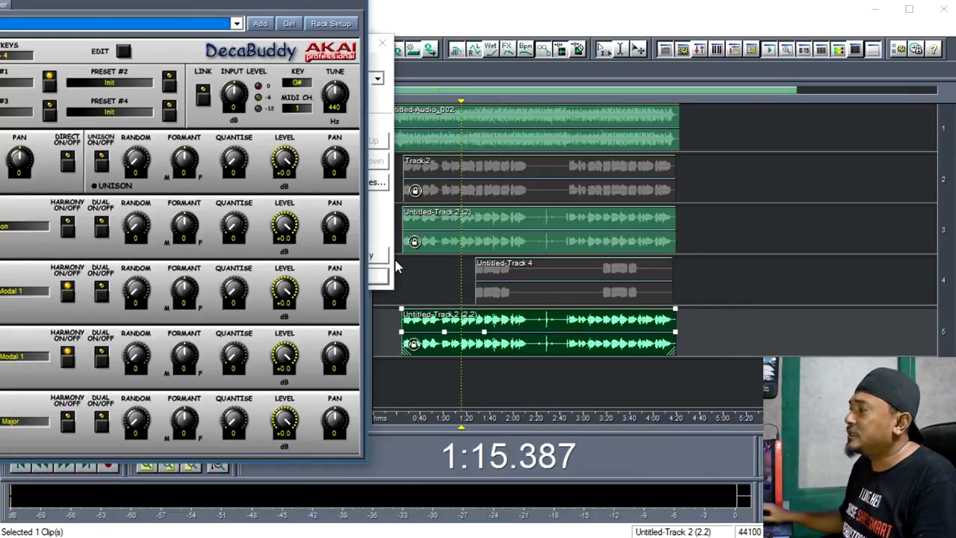
{"action": "left_click", "coordinate": [486, 353]}
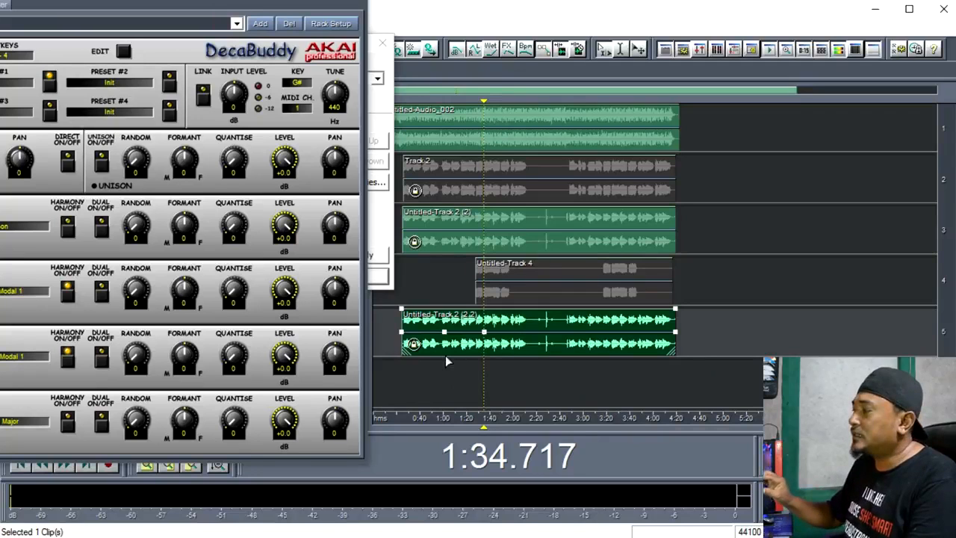
{"action": "left_click", "coordinate": [420, 362]}
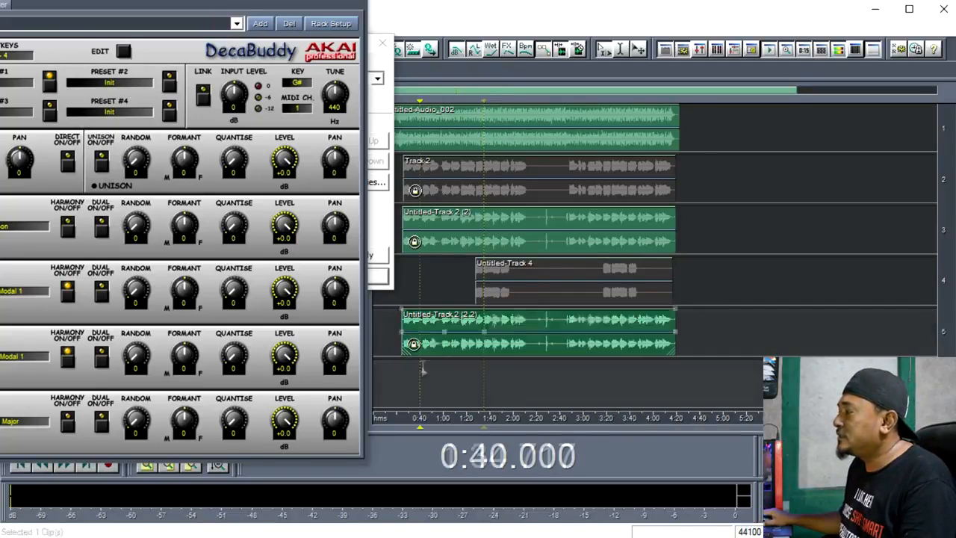
{"action": "left_click", "coordinate": [404, 362]}
{"action": "left_click", "coordinate": [456, 378]}
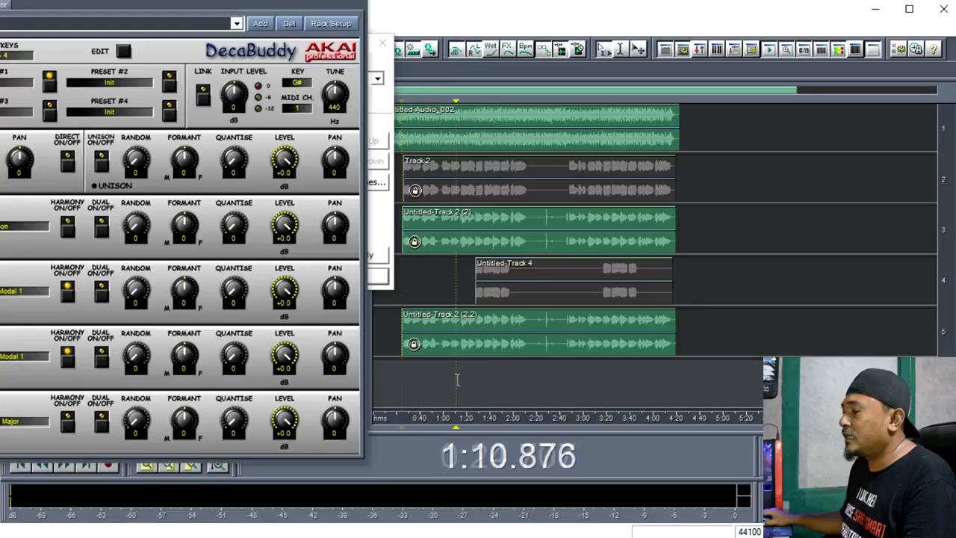
{"action": "left_click", "coordinate": [485, 346]}
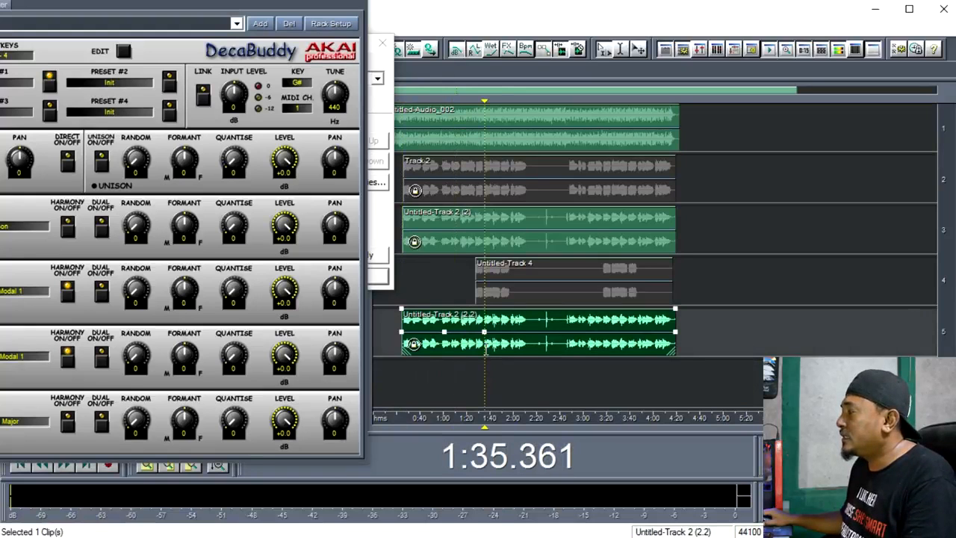
{"action": "left_click", "coordinate": [453, 390]}
{"action": "scroll", "coordinate": [446, 381], "scroll_direction": "down", "scroll_amount": 2}
{"action": "scroll", "coordinate": [422, 324], "scroll_direction": "up", "scroll_amount": 1}
{"action": "scroll", "coordinate": [425, 364], "scroll_direction": "down", "scroll_amount": 1}
{"action": "left_click", "coordinate": [402, 291]}
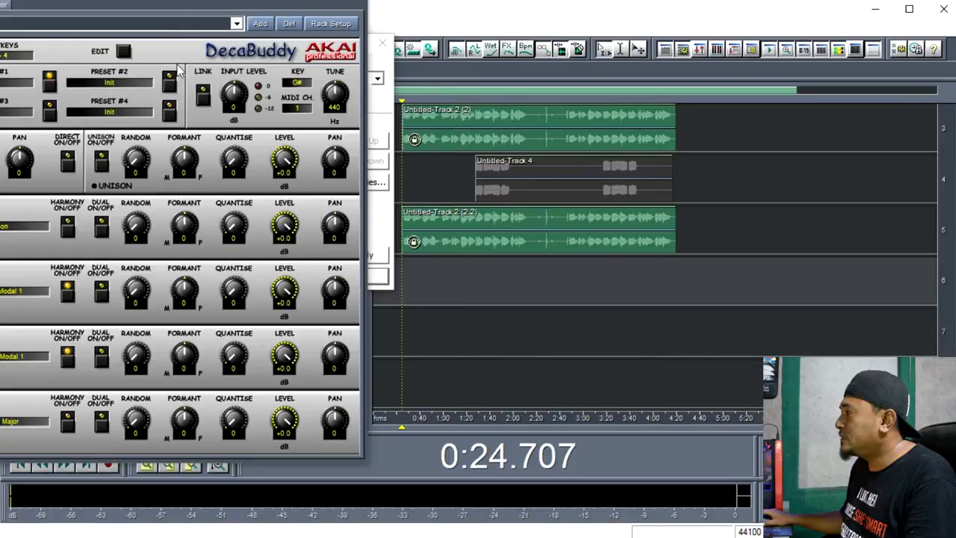
Arrange the DecaBuddy and Track 5 effects rack windows side by side and set the playback position to about 0:24.
{"action": "left_click_drag", "start_coordinate": [138, 2], "coordinate": [680, 75]}
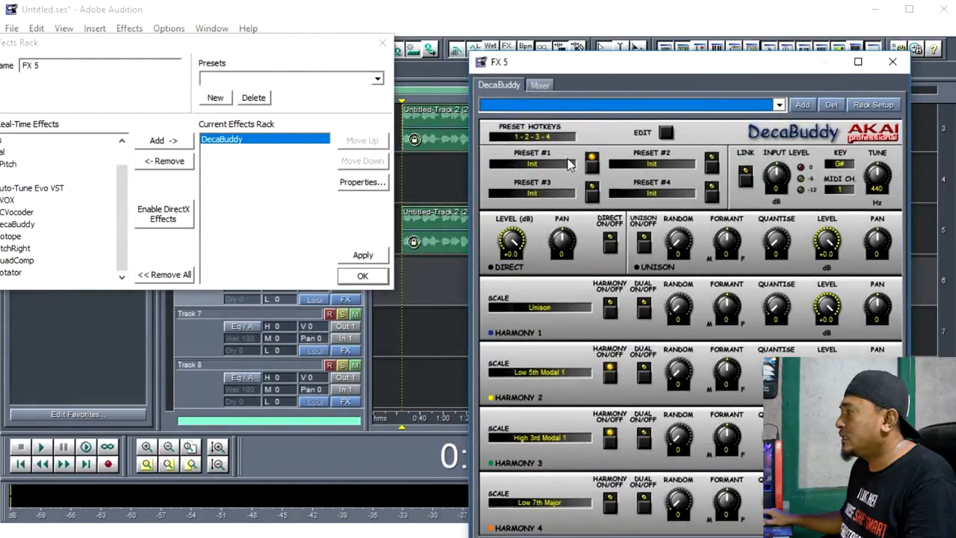
{"action": "left_click_drag", "start_coordinate": [586, 69], "coordinate": [550, 25]}
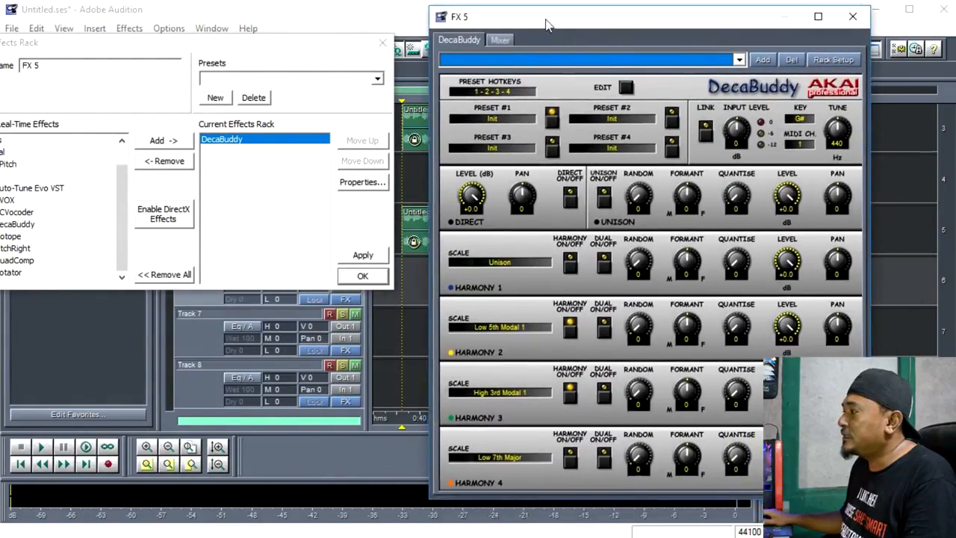
{"action": "left_click", "coordinate": [397, 342]}
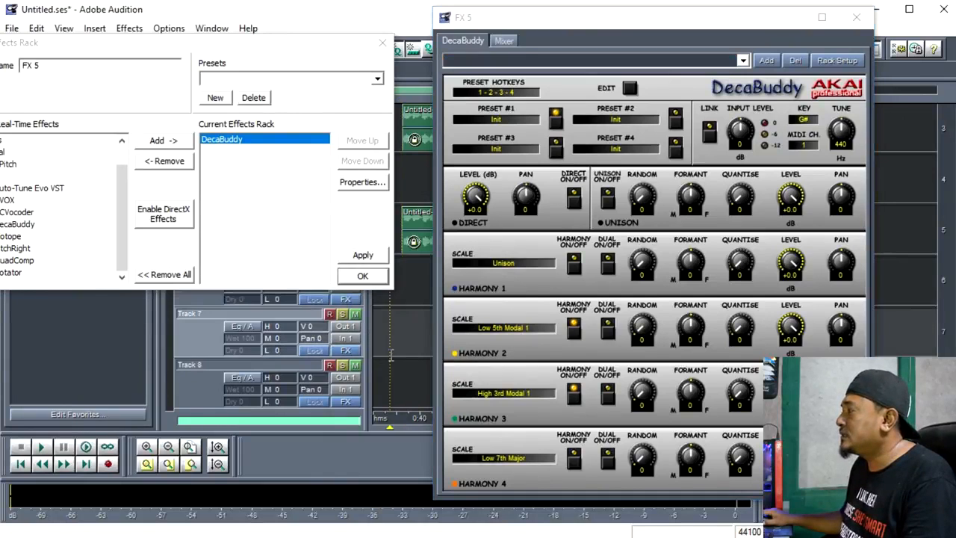
{"action": "left_click", "coordinate": [401, 301]}
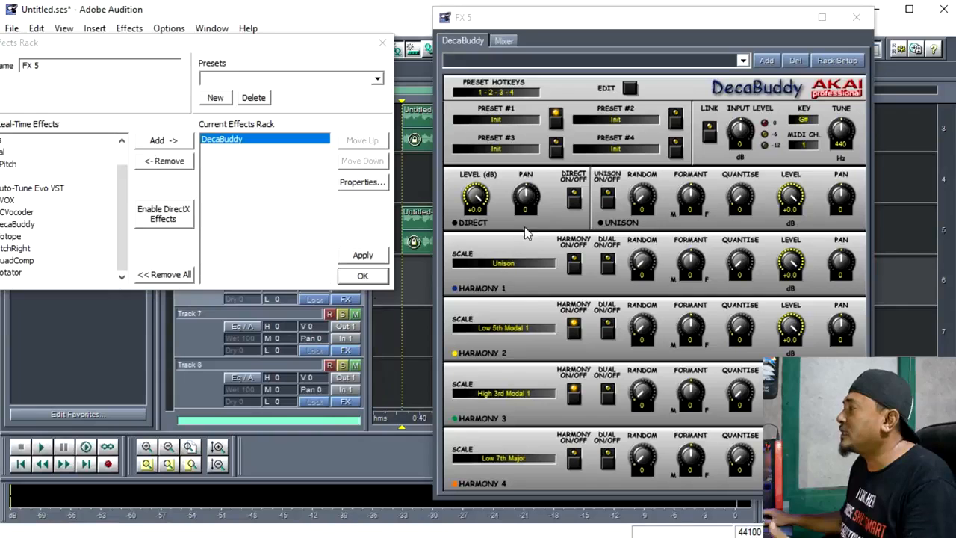
{"action": "left_click_drag", "start_coordinate": [273, 54], "coordinate": [318, 98]}
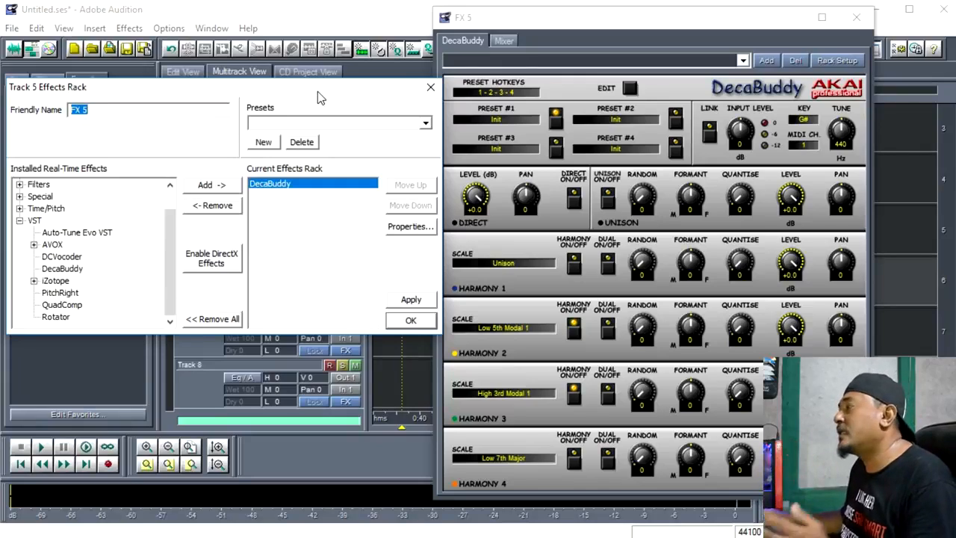
{"action": "left_click_drag", "start_coordinate": [553, 24], "coordinate": [586, 35]}
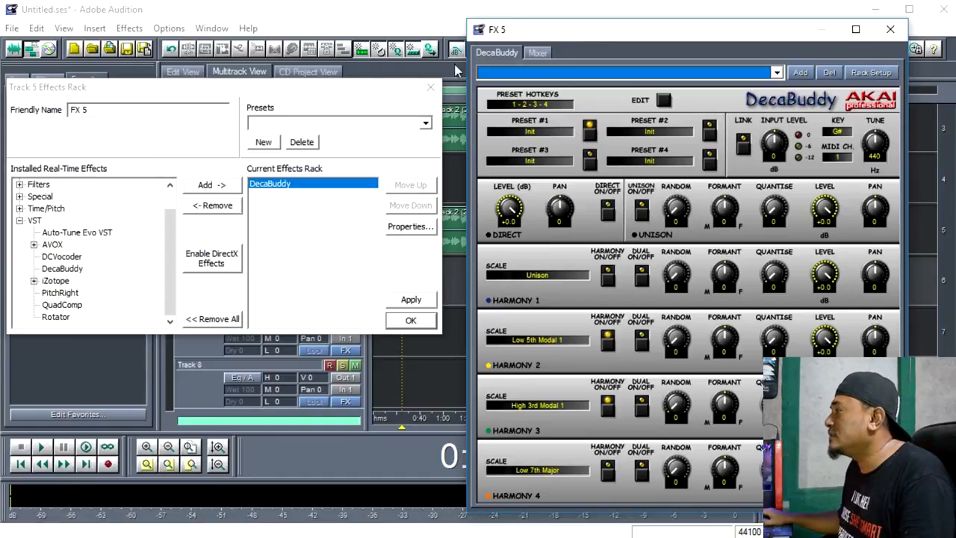
Close DecaBuddy's window and accept the Track 5 effects rack.
{"action": "left_click_drag", "start_coordinate": [359, 99], "coordinate": [390, 110]}
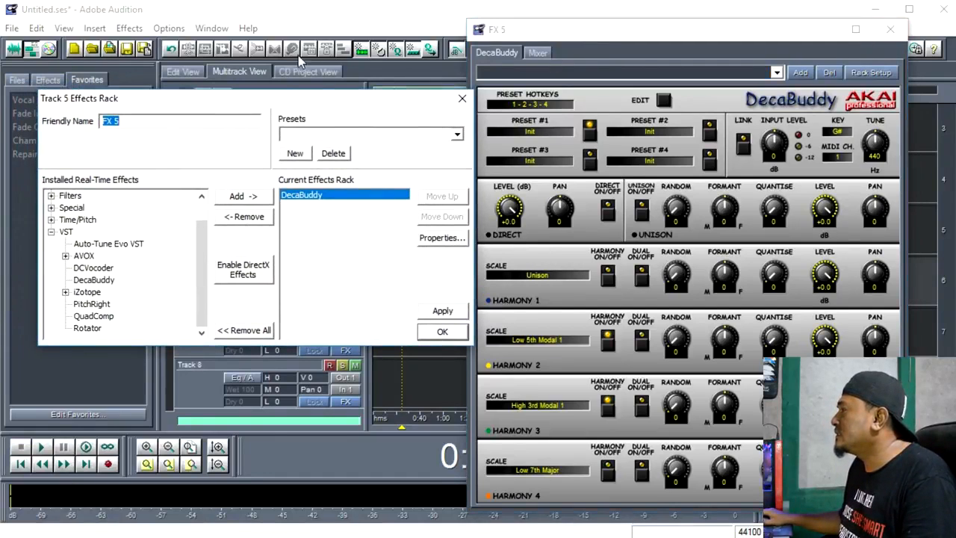
{"action": "left_click_drag", "start_coordinate": [334, 104], "coordinate": [305, 89]}
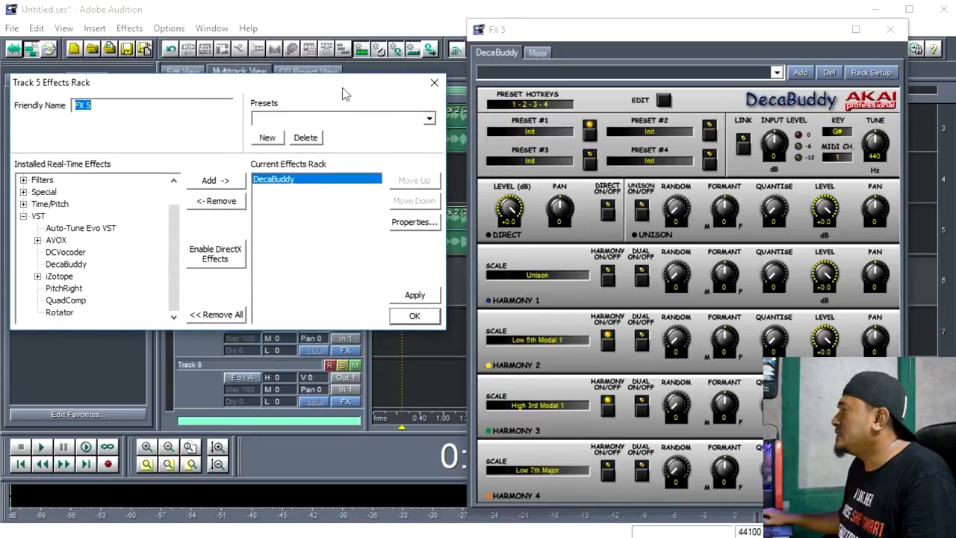
{"action": "left_click", "coordinate": [841, 133]}
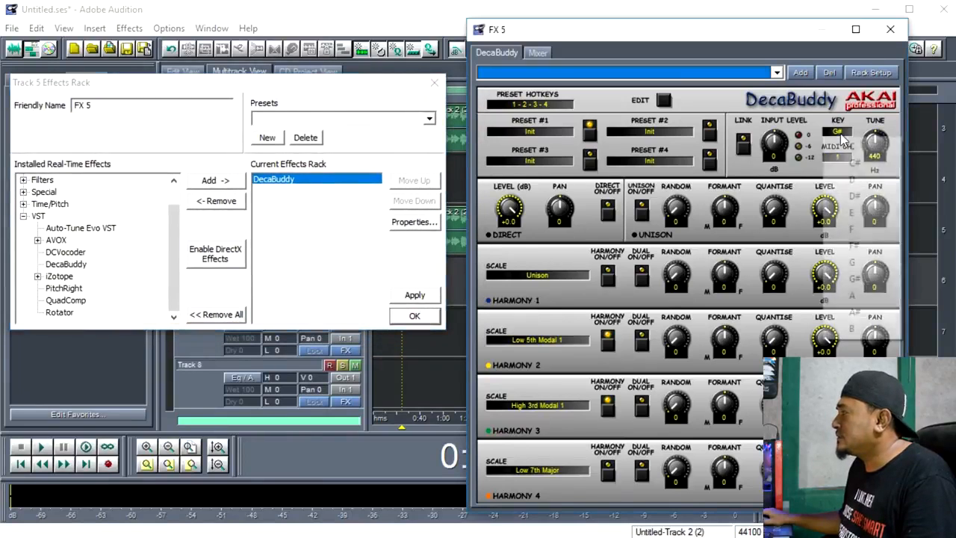
{"action": "left_click", "coordinate": [888, 34]}
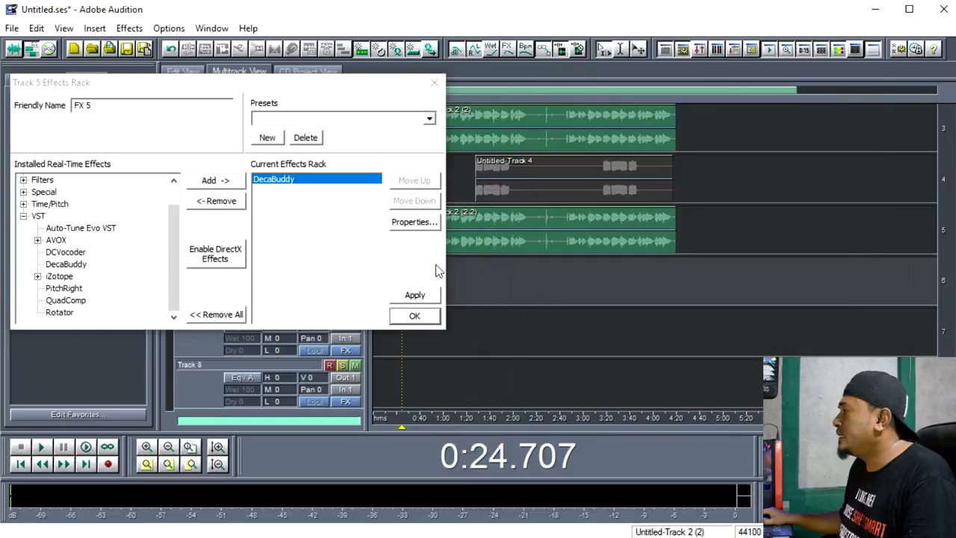
{"action": "left_click", "coordinate": [414, 315]}
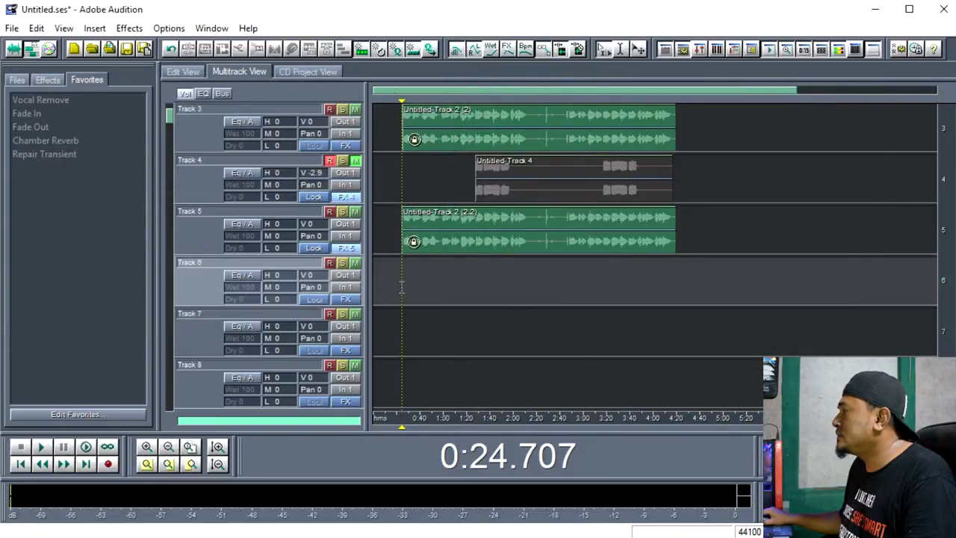
Play the mix from about 0:25 to listen to the harmonies, and stop playback.
{"action": "left_click", "coordinate": [404, 288]}
{"action": "left_click", "coordinate": [402, 285]}
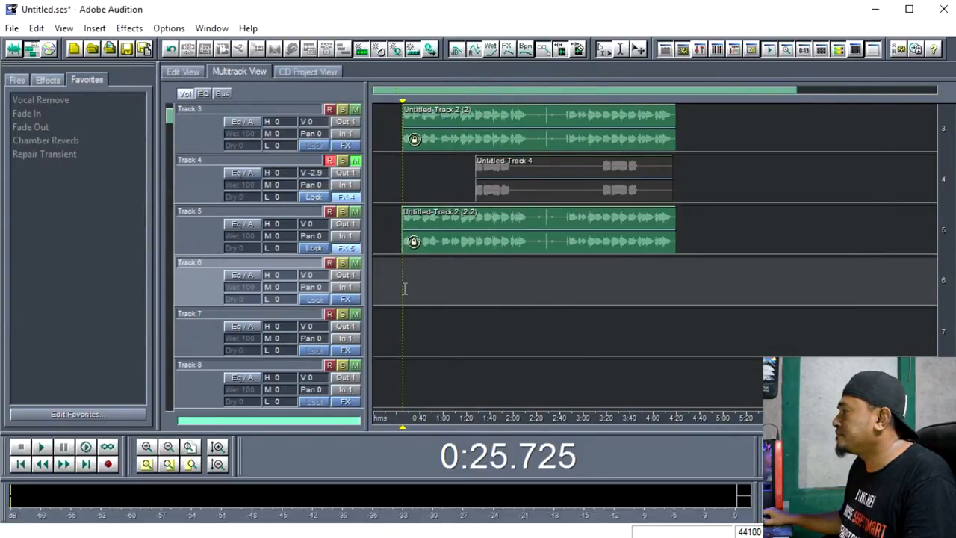
{"action": "key", "text": "space"}
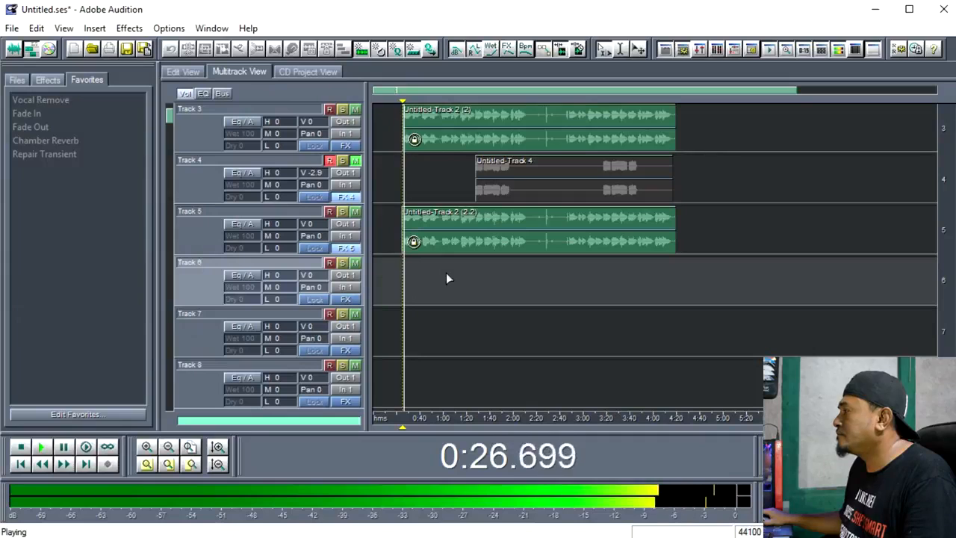
{"action": "scroll", "coordinate": [446, 274], "scroll_direction": "up", "scroll_amount": 2}
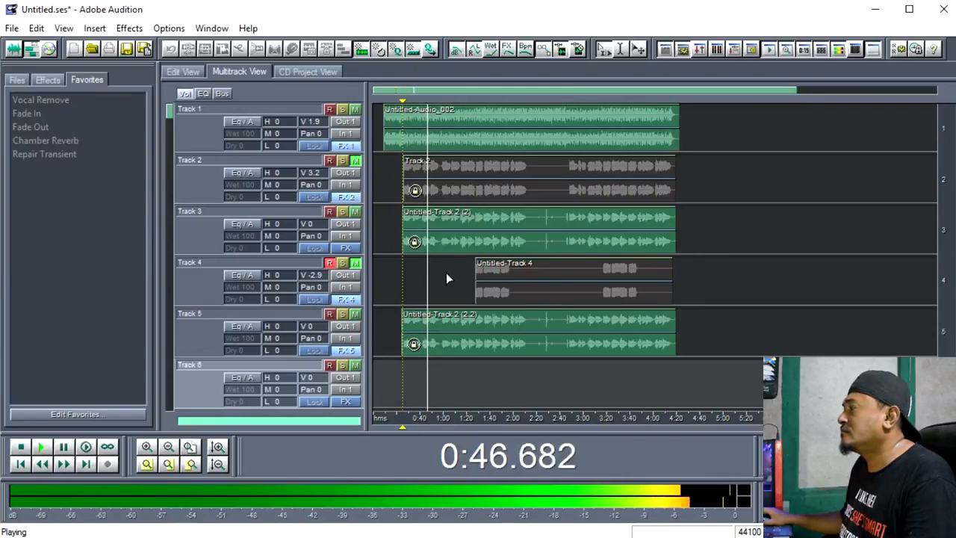
{"action": "key", "text": "space"}
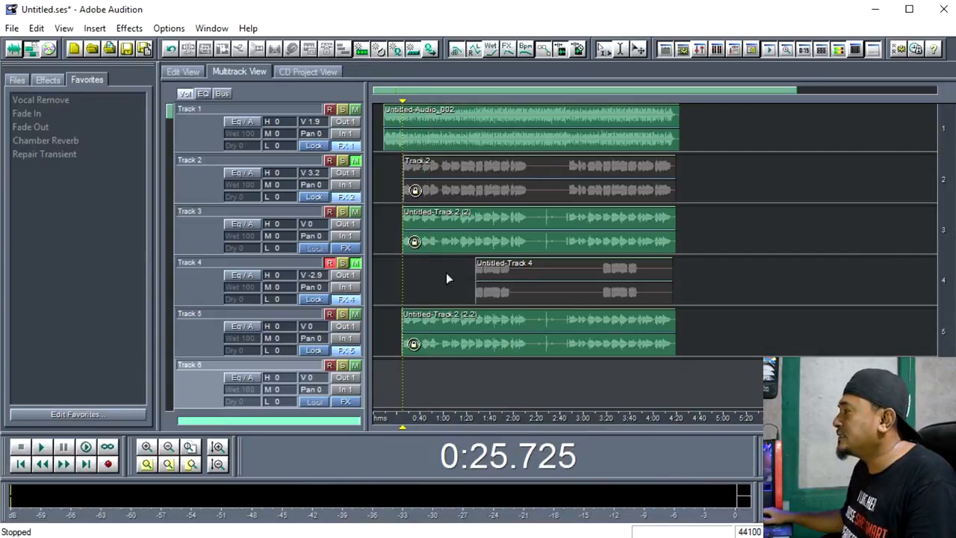
Set the playback position to about 0:24 and review Track 5's DecaBuddy settings before closing them.
{"action": "left_click", "coordinate": [398, 372]}
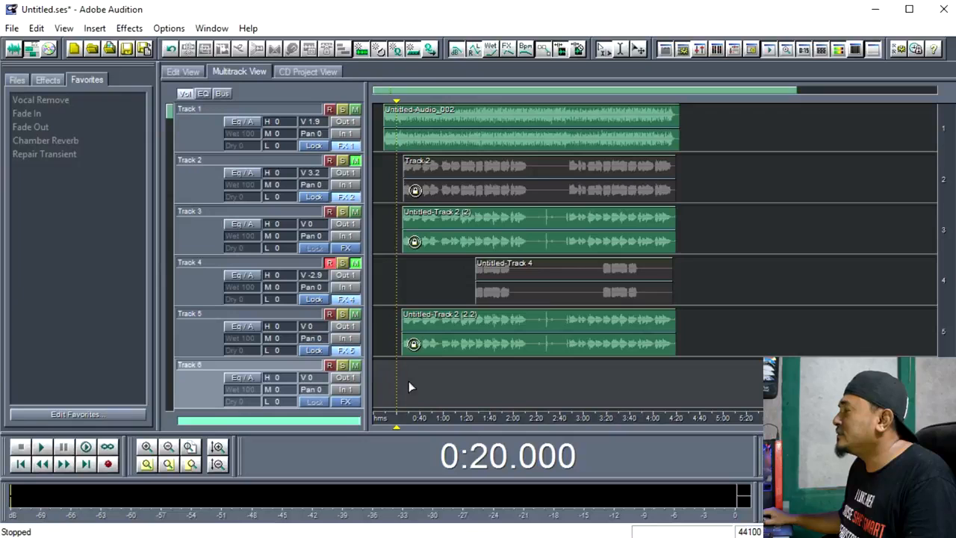
{"action": "left_click", "coordinate": [402, 377]}
{"action": "left_click", "coordinate": [346, 351]}
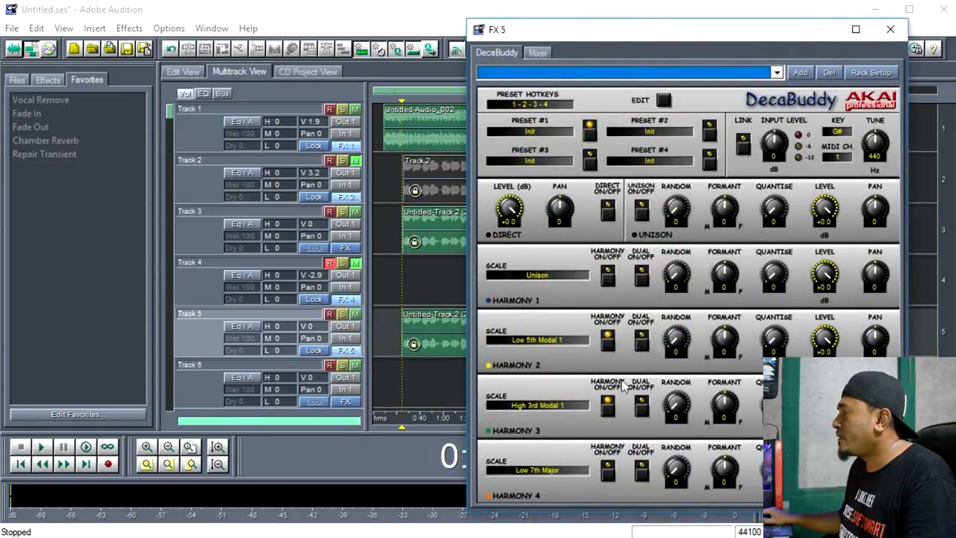
{"action": "left_click_drag", "start_coordinate": [598, 38], "coordinate": [345, 15]}
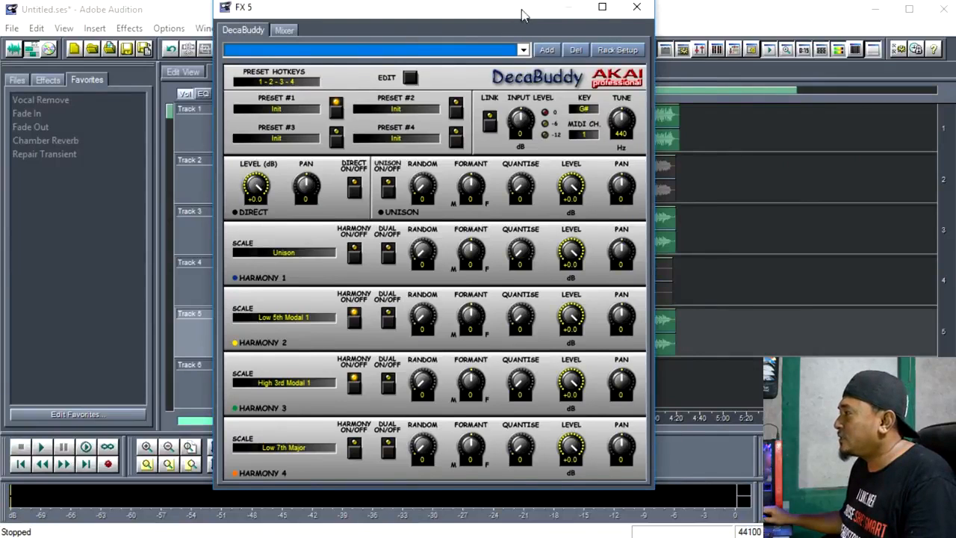
{"action": "left_click_drag", "start_coordinate": [523, 15], "coordinate": [582, 20]}
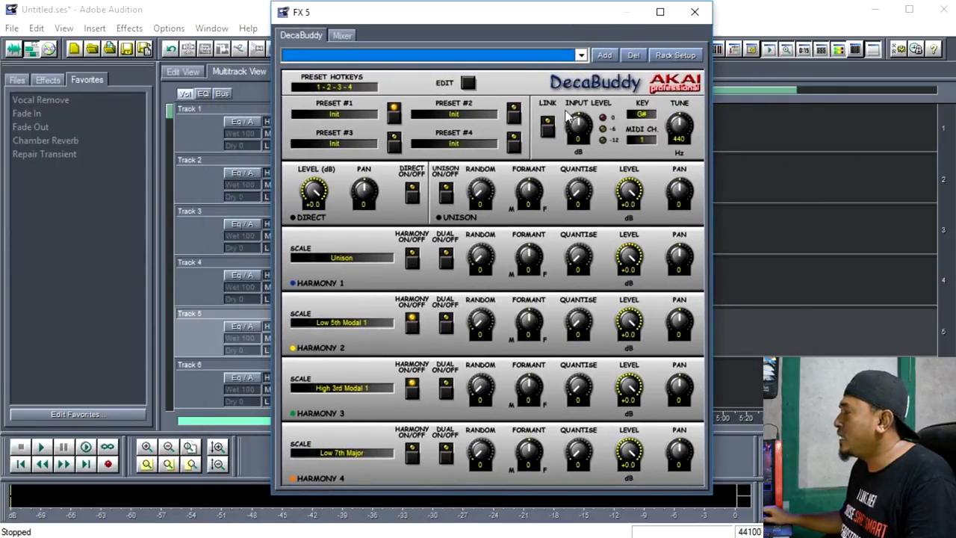
{"action": "left_click", "coordinate": [696, 13]}
Copy the Track 5 vocal clip onto Track 6 at the same start time.
{"action": "scroll", "coordinate": [404, 351], "scroll_direction": "down", "scroll_amount": 1}
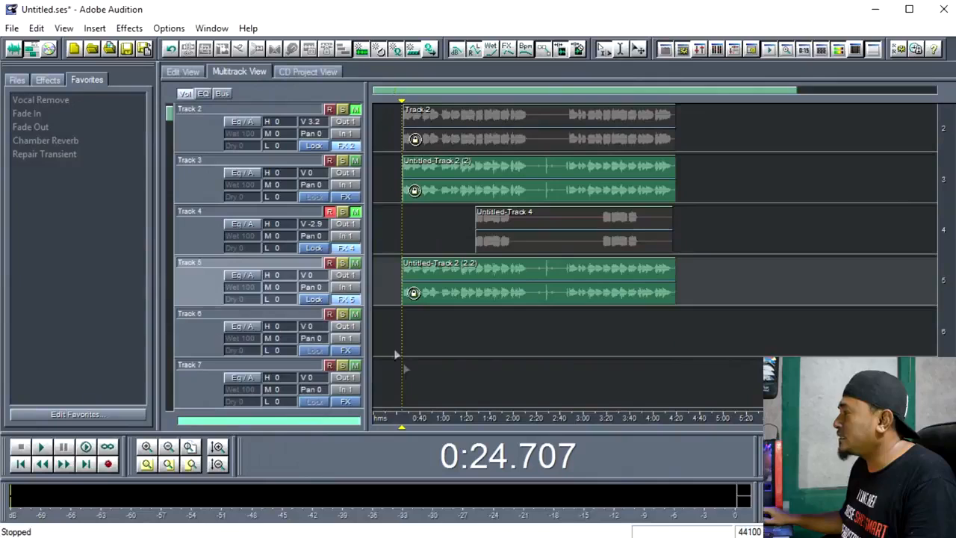
{"action": "scroll", "coordinate": [389, 332], "scroll_direction": "down", "scroll_amount": 1}
{"action": "left_click", "coordinate": [432, 243]}
{"action": "left_click_drag", "start_coordinate": [472, 239], "coordinate": [474, 296]}
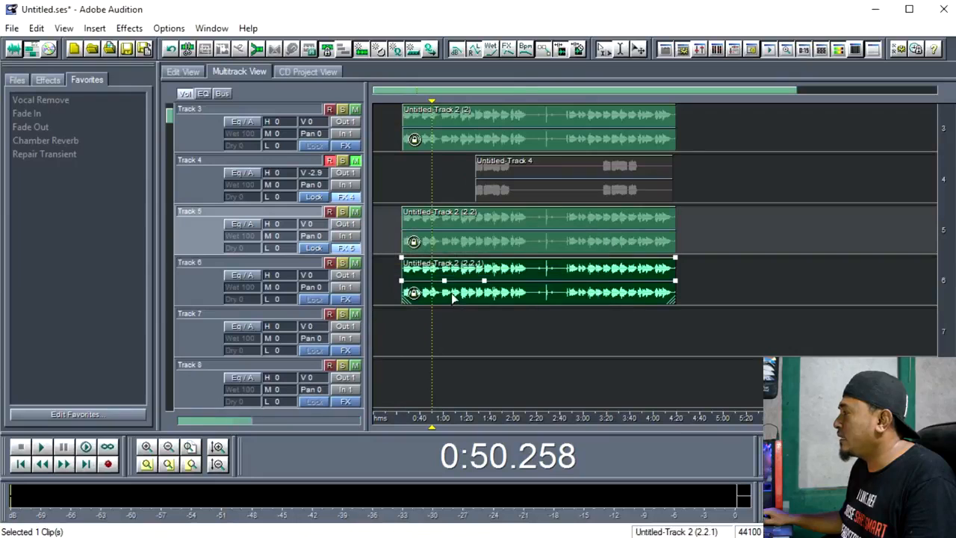
Delete the opening section of the Track 6 clip up to about 1:14 and return to the multitrack session.
{"action": "double_click", "coordinate": [451, 293]}
{"action": "left_click_drag", "start_coordinate": [304, 337], "coordinate": [928, 344]}
{"action": "left_click_drag", "start_coordinate": [349, 339], "coordinate": [166, 340]}
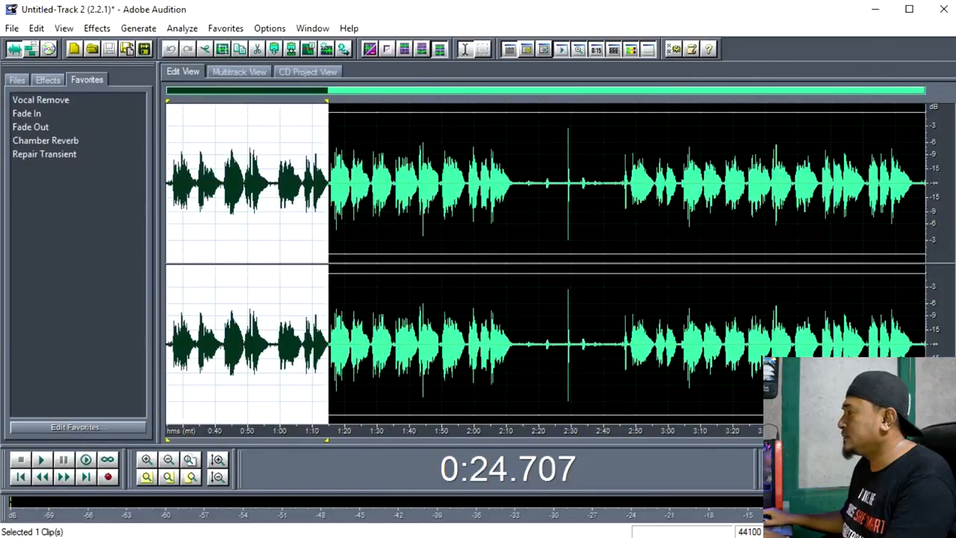
{"action": "key", "text": "Delete"}
{"action": "left_click", "coordinate": [228, 75]}
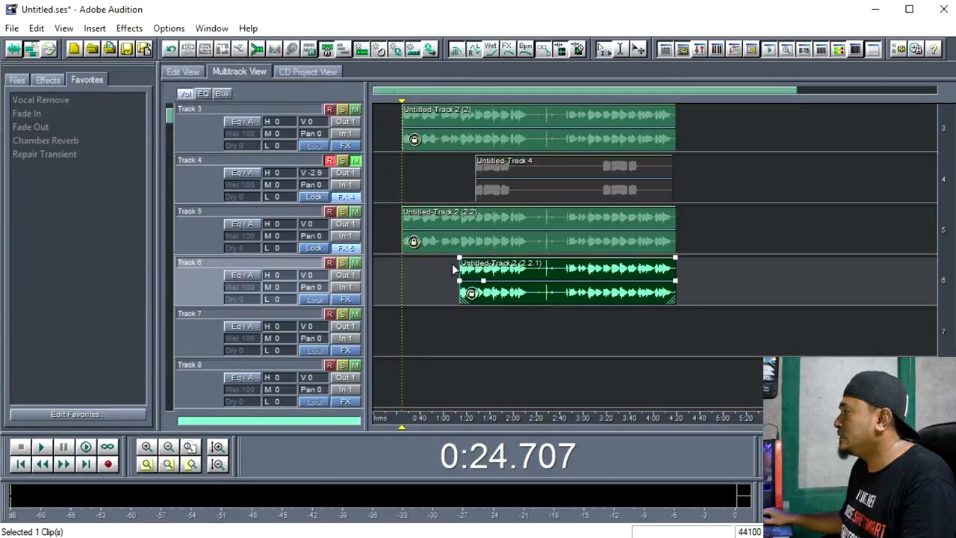
Delete the Track 5 clip's audio from about 1:14 to the end and return to the multitrack session.
{"action": "left_click", "coordinate": [463, 244]}
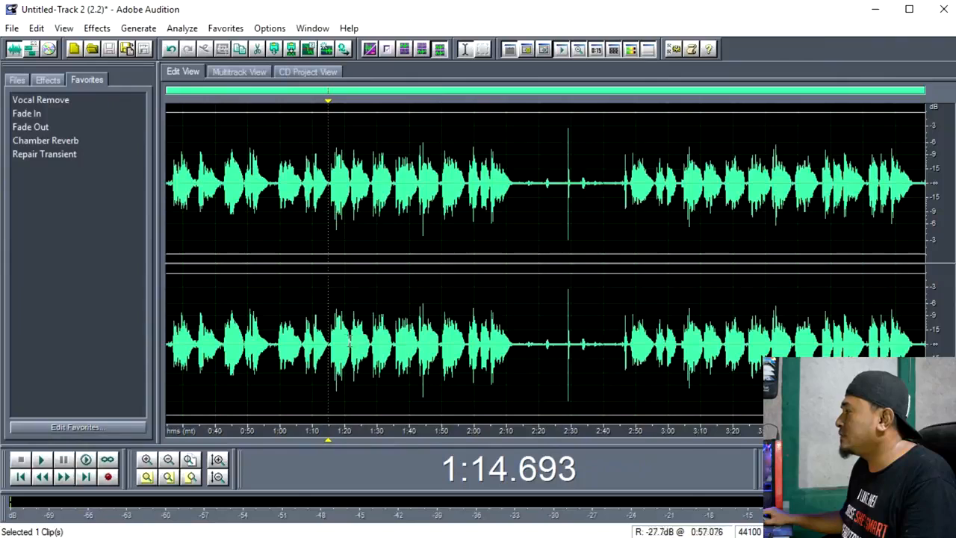
{"action": "left_click_drag", "start_coordinate": [330, 343], "coordinate": [925, 330]}
{"action": "key", "text": "Delete"}
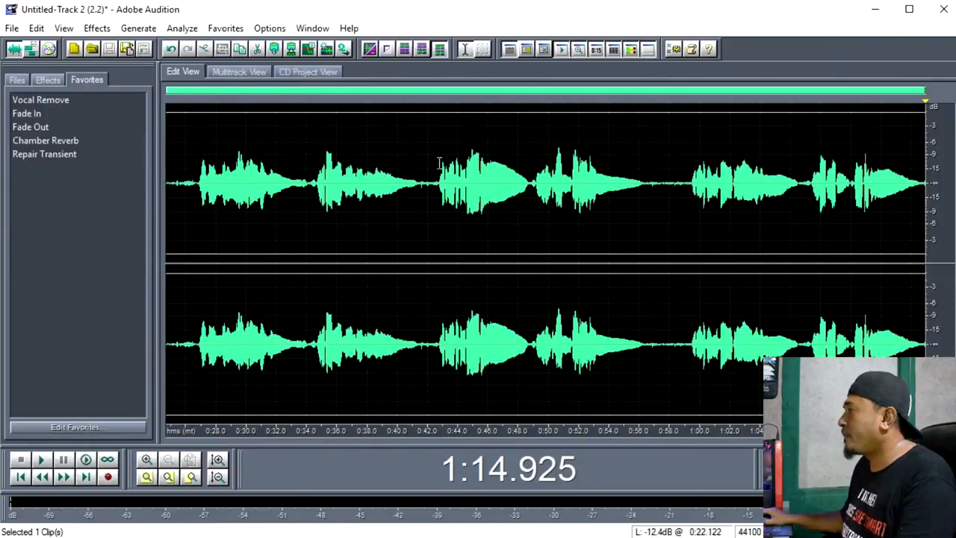
{"action": "left_click", "coordinate": [232, 72]}
{"action": "left_click", "coordinate": [409, 271]}
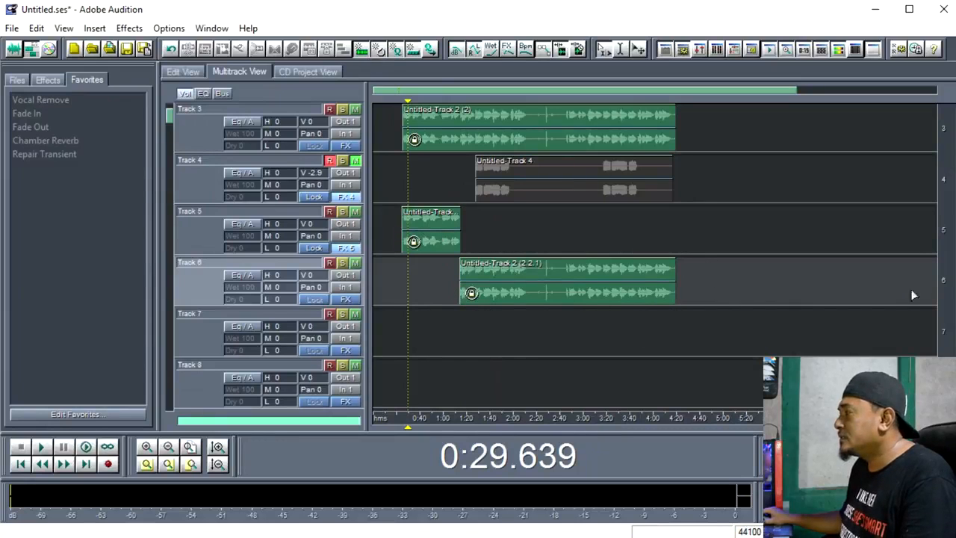
Undo the deletion of the end of the Track 5 clip.
{"action": "left_click", "coordinate": [475, 346]}
{"action": "left_click", "coordinate": [493, 287]}
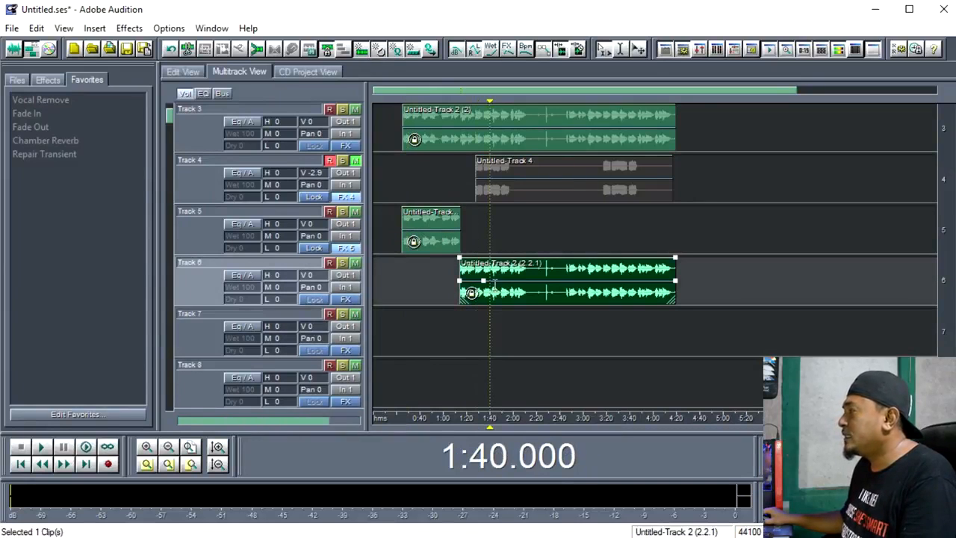
{"action": "double_click", "coordinate": [493, 284]}
{"action": "left_click", "coordinate": [342, 187]}
{"action": "left_click", "coordinate": [239, 71]}
{"action": "left_click", "coordinate": [546, 241]}
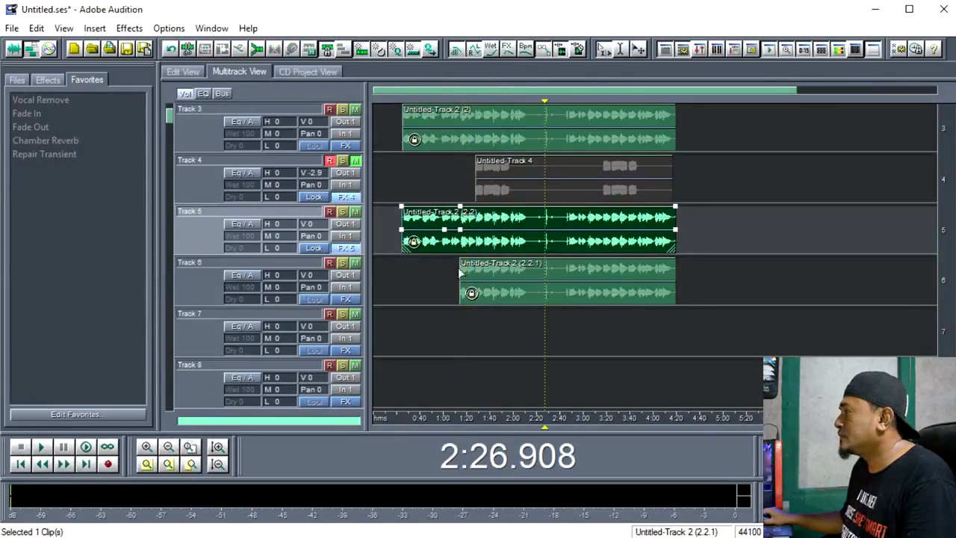
Delete the shortened vocal clip from Track 6.
{"action": "left_click", "coordinate": [449, 262]}
{"action": "scroll", "coordinate": [463, 317], "scroll_direction": "up", "scroll_amount": 2}
{"action": "left_click", "coordinate": [513, 387]}
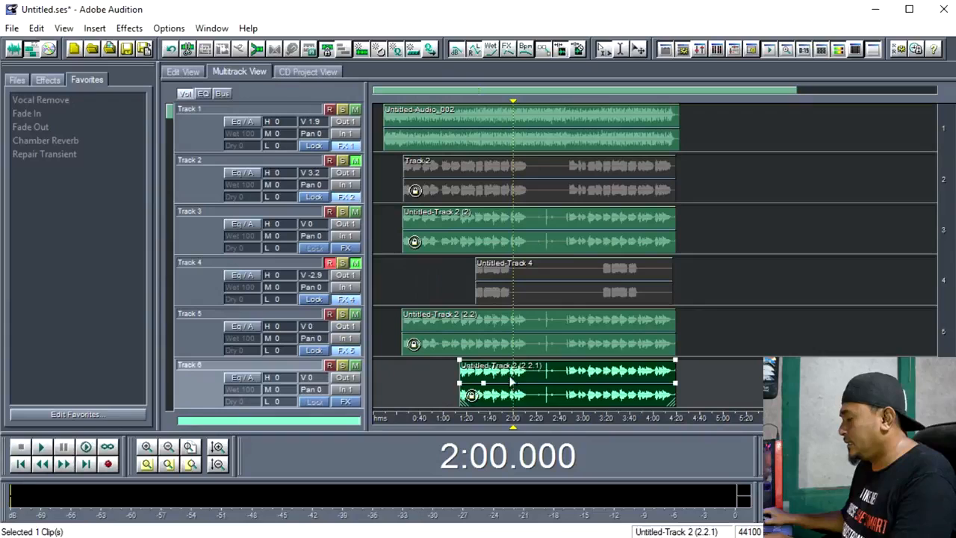
{"action": "key", "text": "Delete"}
Play the mix from about 0:24 to check the vocals again, and stop playback.
{"action": "left_click", "coordinate": [401, 370]}
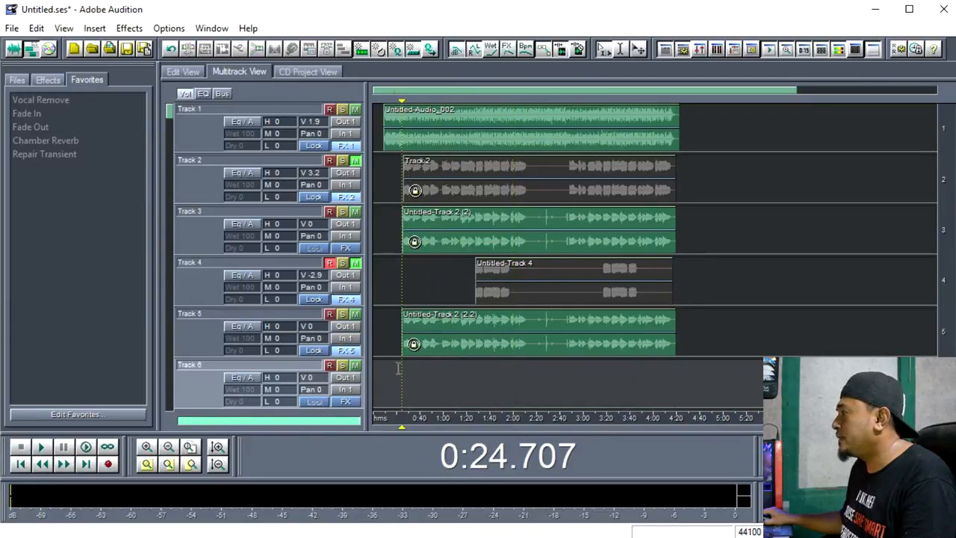
{"action": "key", "text": "space"}
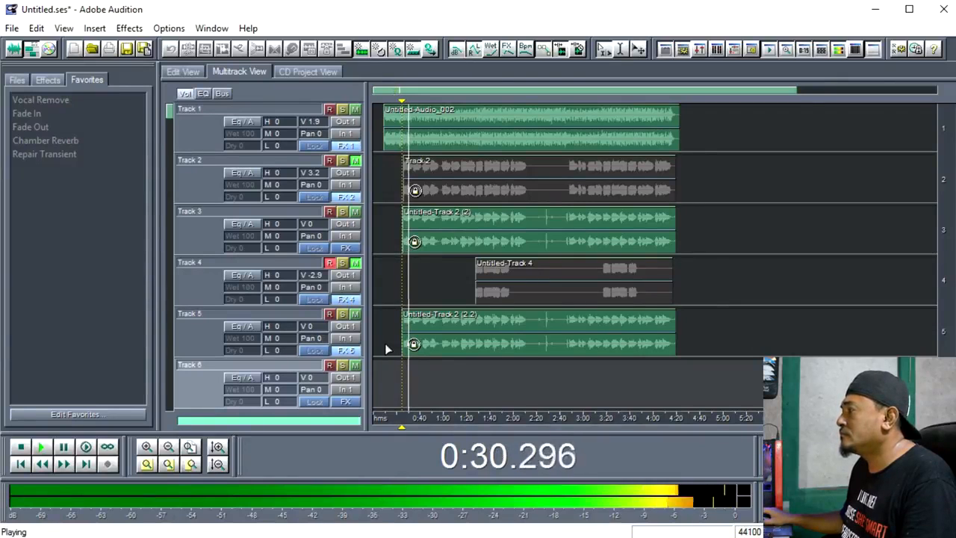
{"action": "key", "text": "space"}
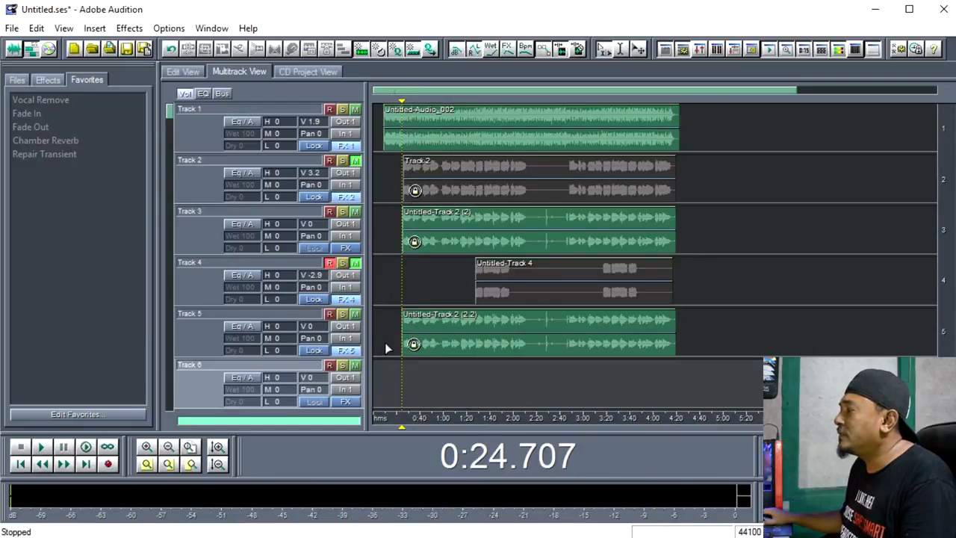
Add Auto-Tune Evo VST to the Track 3 effects rack and open its properties.
{"action": "left_click", "coordinate": [345, 247]}
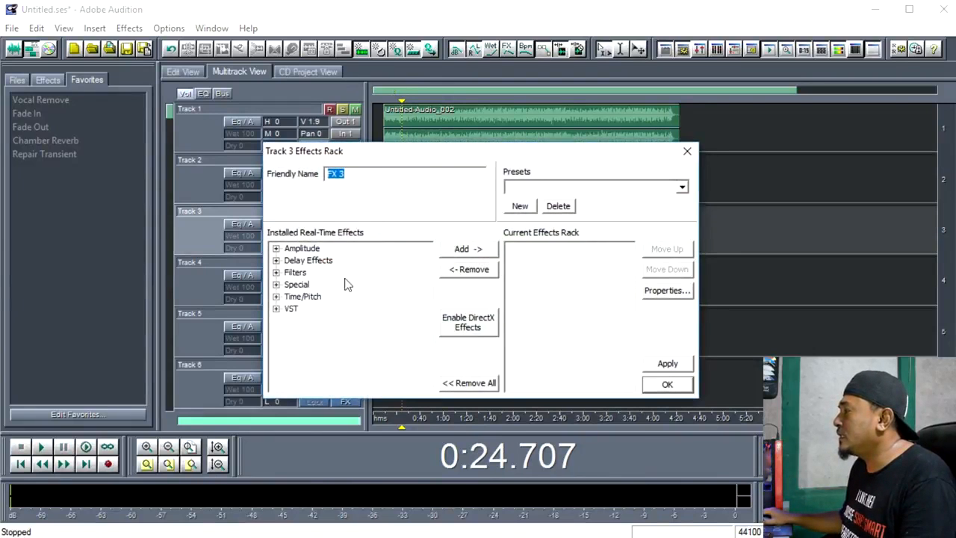
{"action": "left_click", "coordinate": [277, 308]}
{"action": "left_click", "coordinate": [333, 296]}
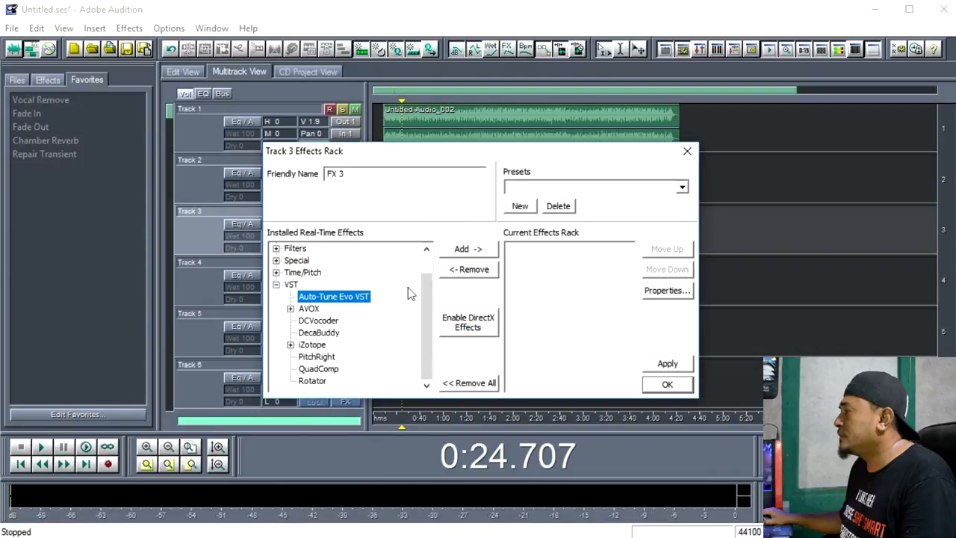
{"action": "left_click", "coordinate": [463, 250]}
{"action": "left_click", "coordinate": [676, 294]}
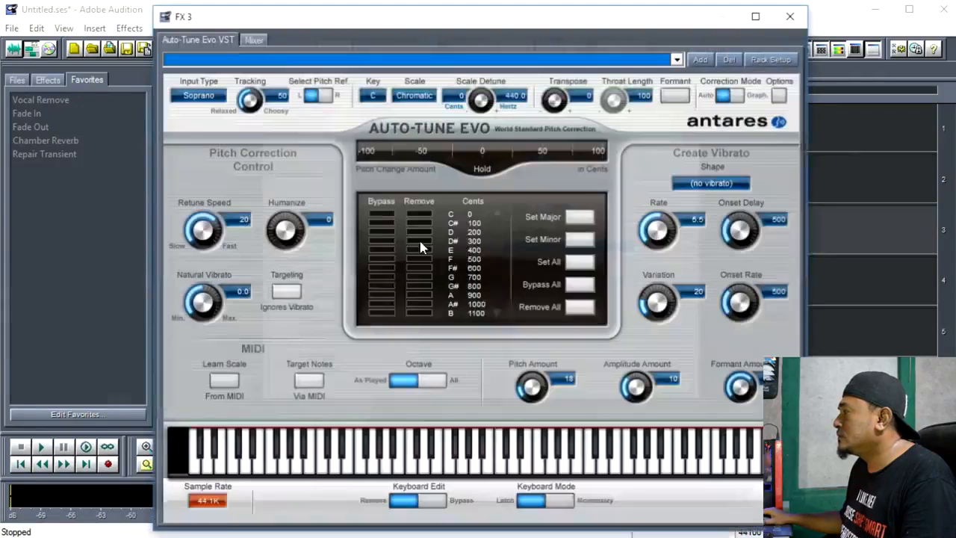
Configure Auto-Tune Evo with input type Soprano, key Ab, scale Major and retune speed 26.
{"action": "left_click", "coordinate": [372, 95]}
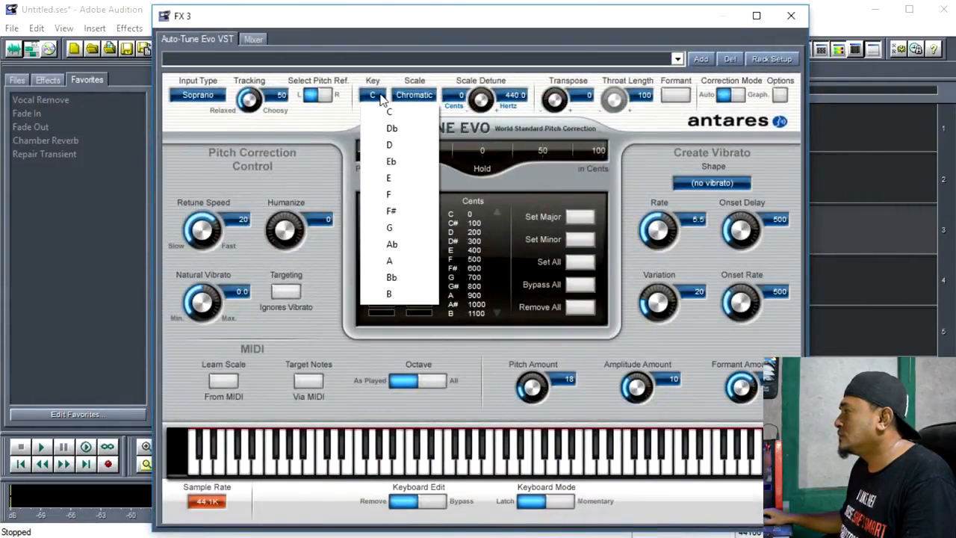
{"action": "left_click", "coordinate": [393, 245]}
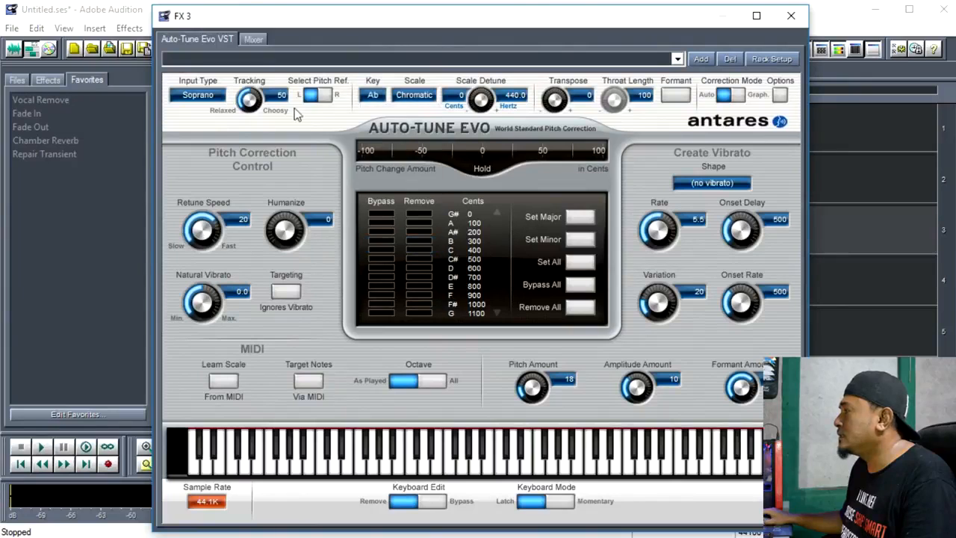
{"action": "left_click", "coordinate": [214, 97]}
{"action": "left_click", "coordinate": [234, 106]}
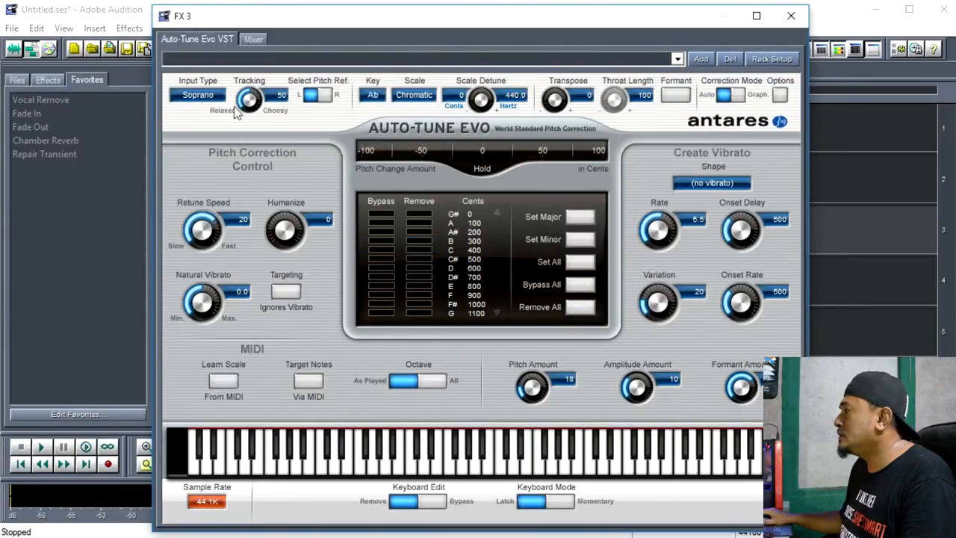
{"action": "left_click", "coordinate": [412, 102]}
{"action": "left_click", "coordinate": [409, 110]}
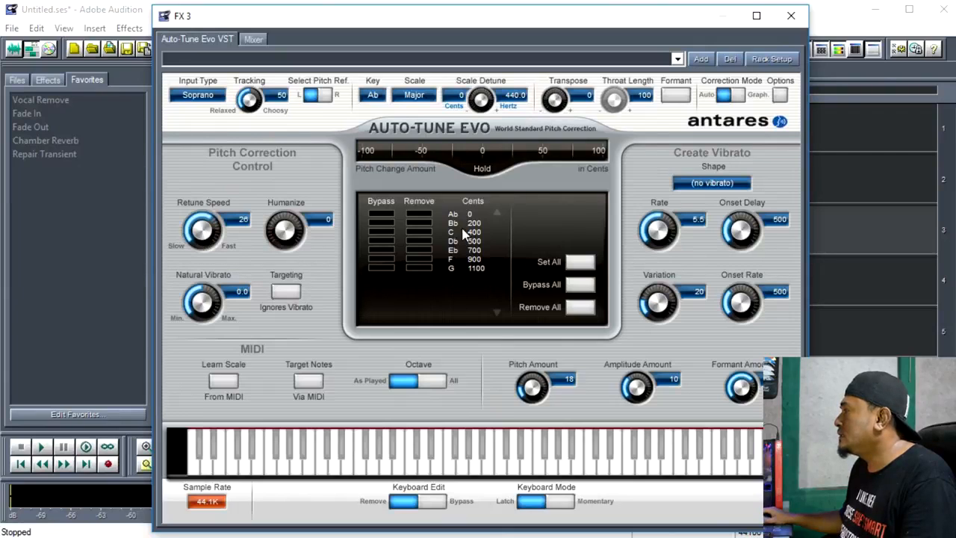
Add Studio Reverb to the Track 3 effects rack after Auto-Tune Evo.
{"action": "left_click", "coordinate": [772, 59]}
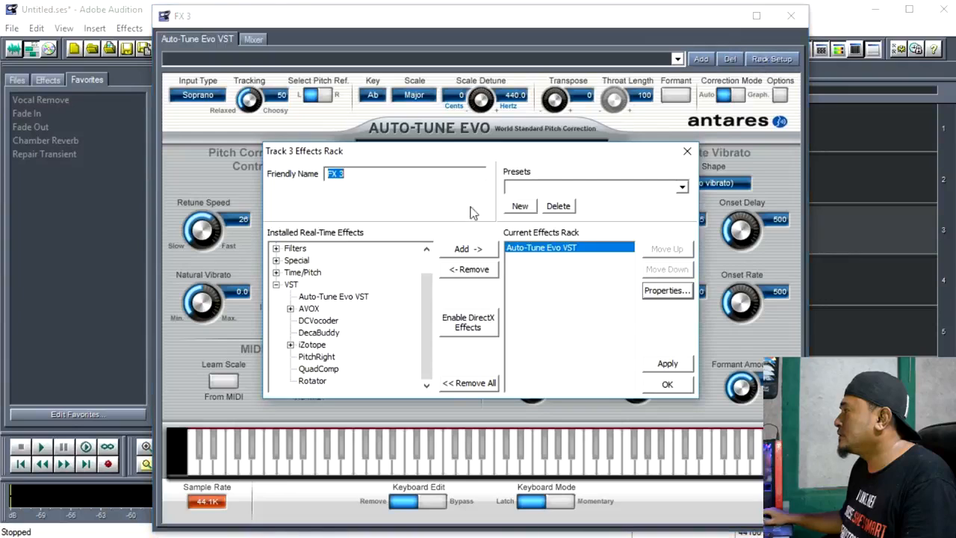
{"action": "left_click", "coordinate": [277, 286]}
{"action": "left_click", "coordinate": [276, 260]}
{"action": "scroll", "coordinate": [321, 321], "scroll_direction": "down", "scroll_amount": 1}
{"action": "left_click", "coordinate": [323, 334]}
{"action": "left_click", "coordinate": [321, 344]}
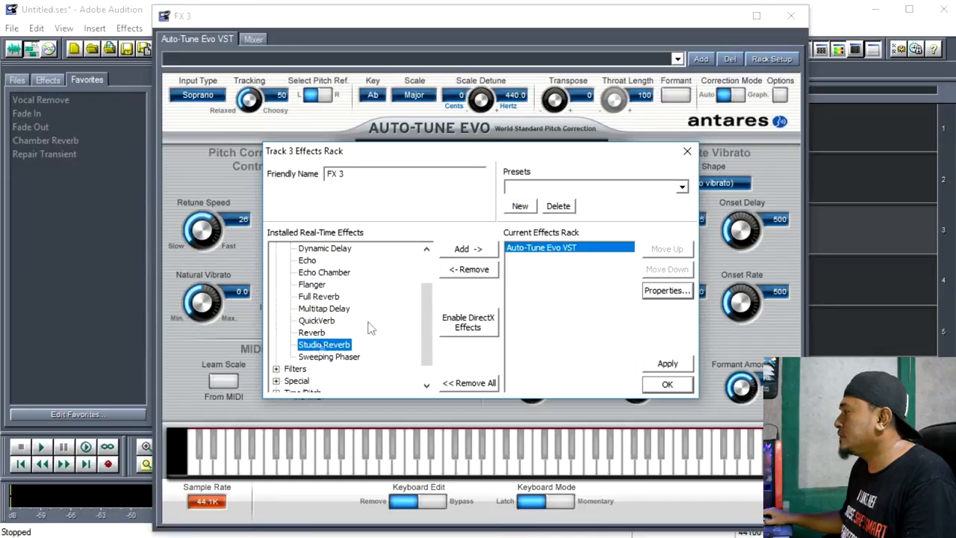
{"action": "left_click", "coordinate": [461, 254]}
{"action": "left_click", "coordinate": [543, 258]}
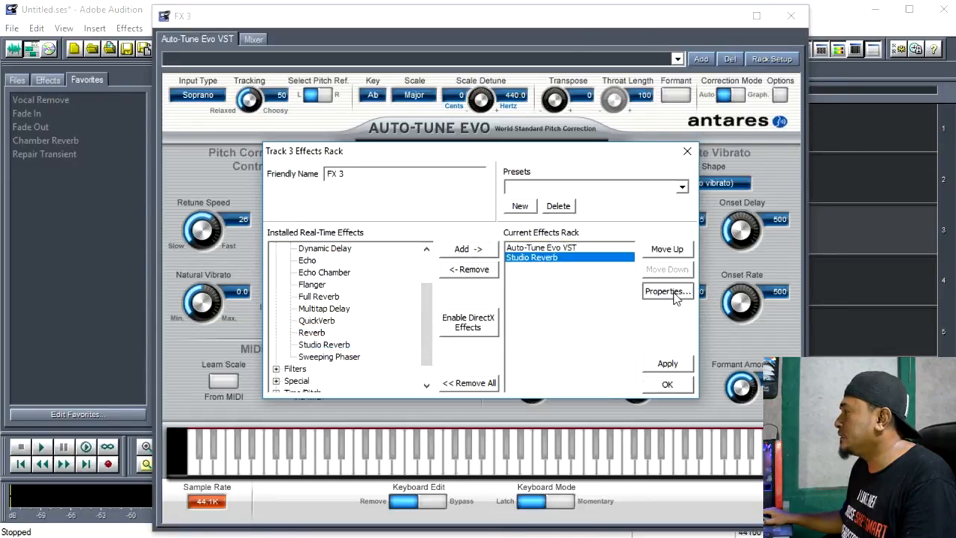
Apply the Vocal Reverb (large) preset to Track 3's Studio Reverb and close its effects rack.
{"action": "left_click", "coordinate": [667, 384]}
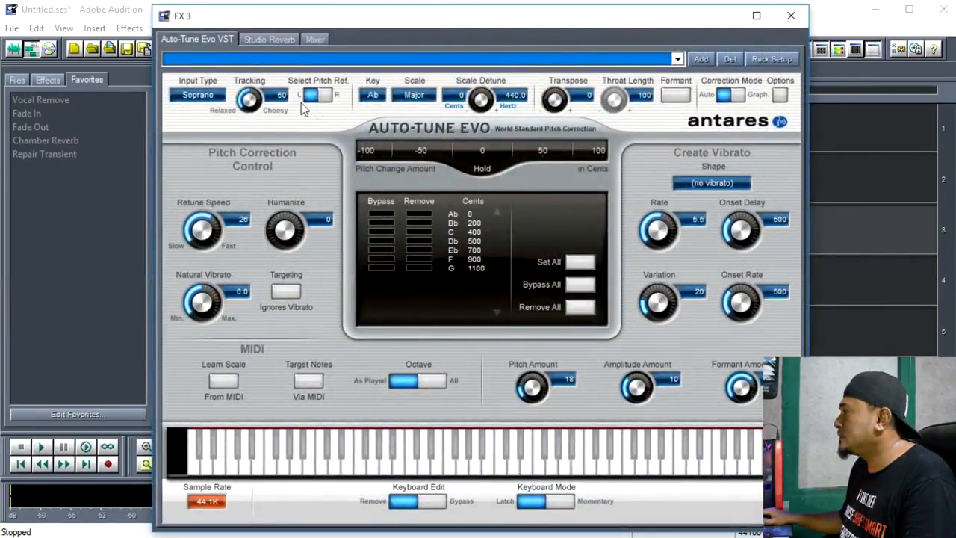
{"action": "left_click", "coordinate": [263, 41]}
{"action": "left_click", "coordinate": [278, 59]}
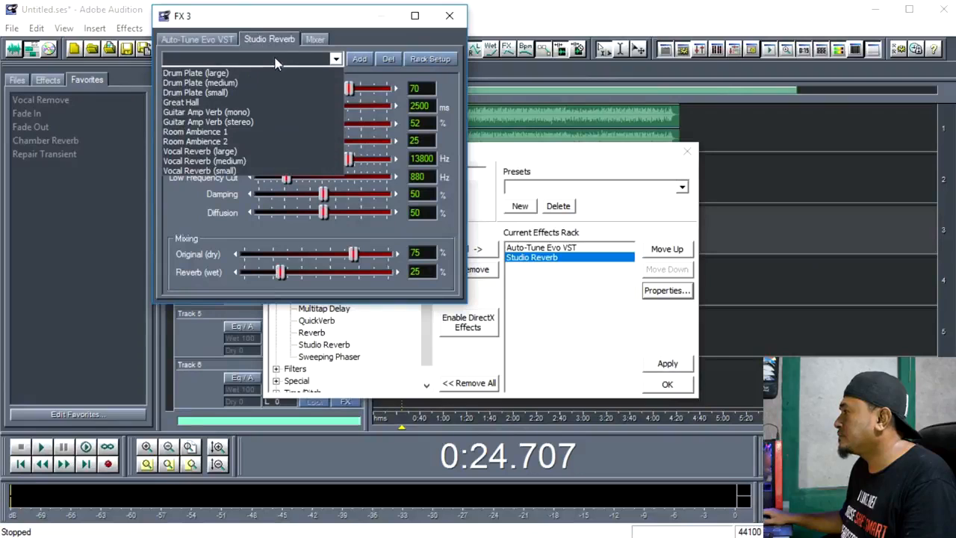
{"action": "left_click", "coordinate": [224, 151]}
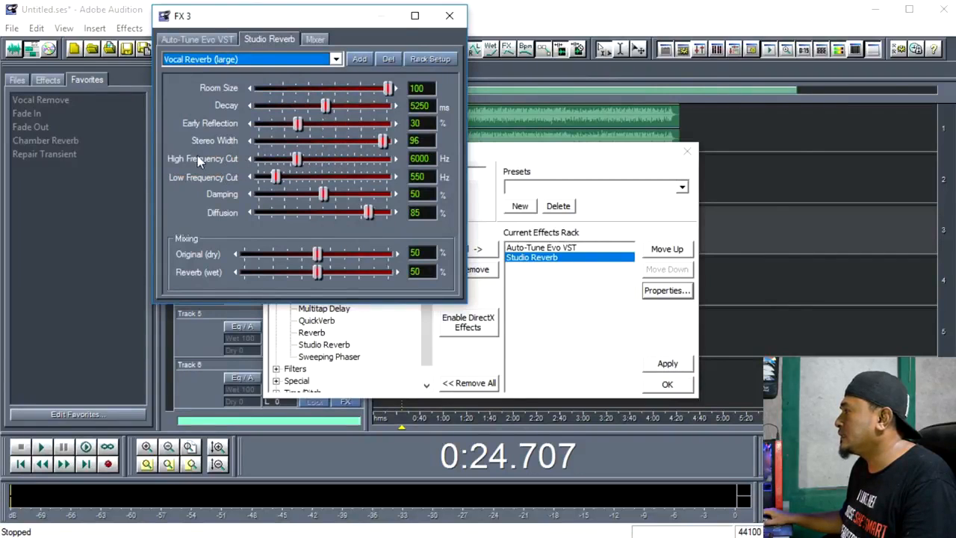
{"action": "left_click", "coordinate": [448, 16]}
{"action": "left_click", "coordinate": [667, 384]}
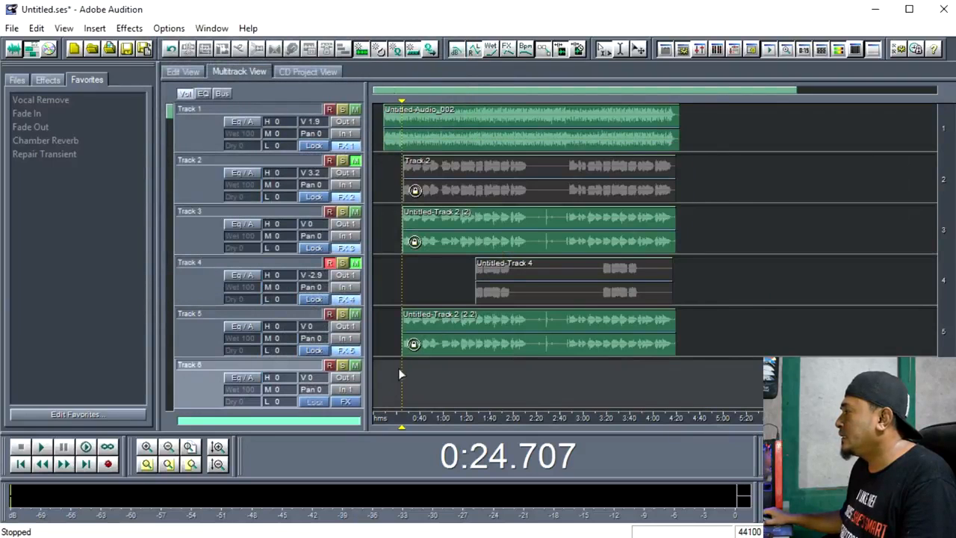
Add Studio Reverb to the Track 5 effects rack after DecaBuddy.
{"action": "left_click", "coordinate": [355, 351]}
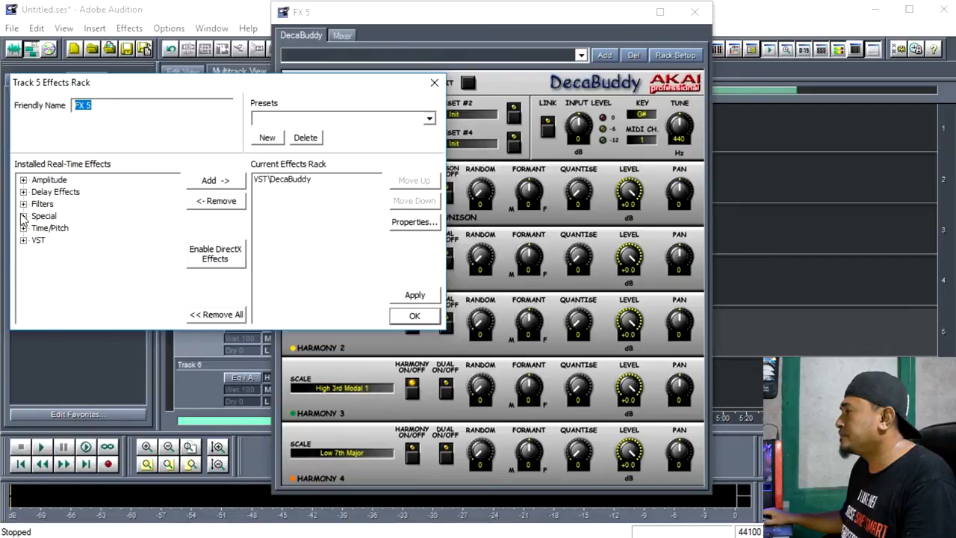
{"action": "left_click", "coordinate": [23, 192]}
{"action": "left_click", "coordinate": [23, 192]}
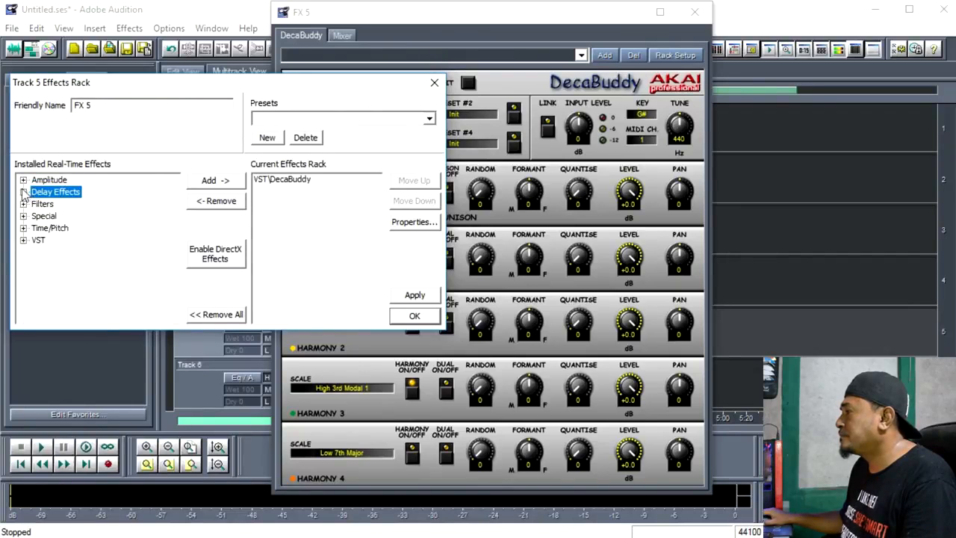
{"action": "left_click", "coordinate": [23, 192]}
{"action": "scroll", "coordinate": [66, 274], "scroll_direction": "down", "scroll_amount": 1}
{"action": "left_click", "coordinate": [72, 281]}
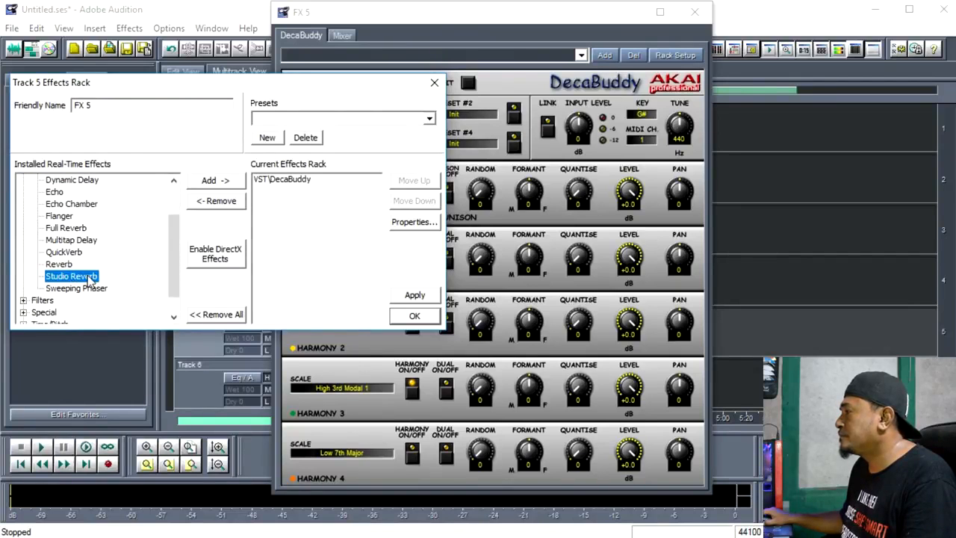
{"action": "left_click", "coordinate": [215, 180]}
{"action": "left_click", "coordinate": [283, 179]}
{"action": "left_click", "coordinate": [282, 189]}
Apply the Vocal Reverb (large) preset to Track 5's Studio Reverb and close its effects rack.
{"action": "left_click", "coordinate": [415, 222]}
{"action": "left_click", "coordinate": [359, 35]}
{"action": "left_click", "coordinate": [369, 55]}
{"action": "left_click", "coordinate": [336, 148]}
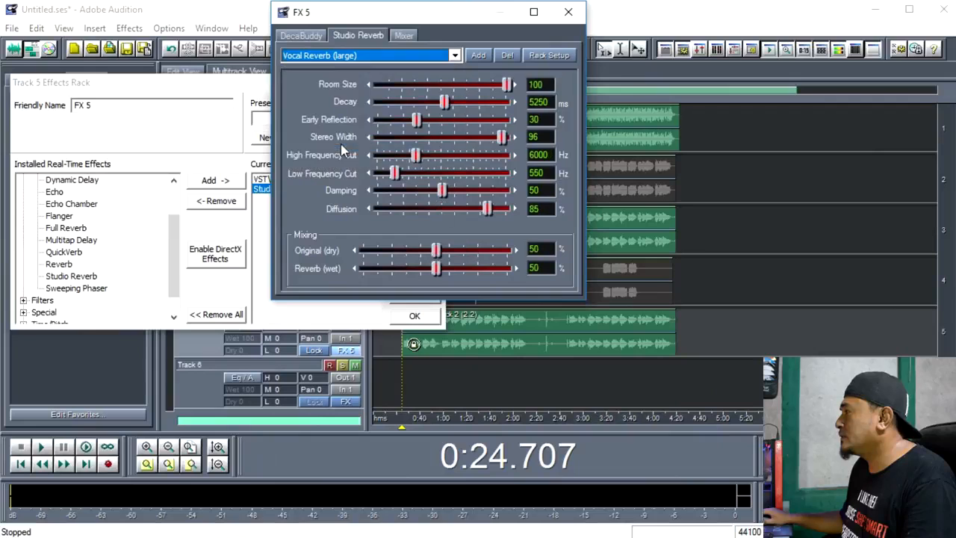
{"action": "left_click", "coordinate": [569, 13]}
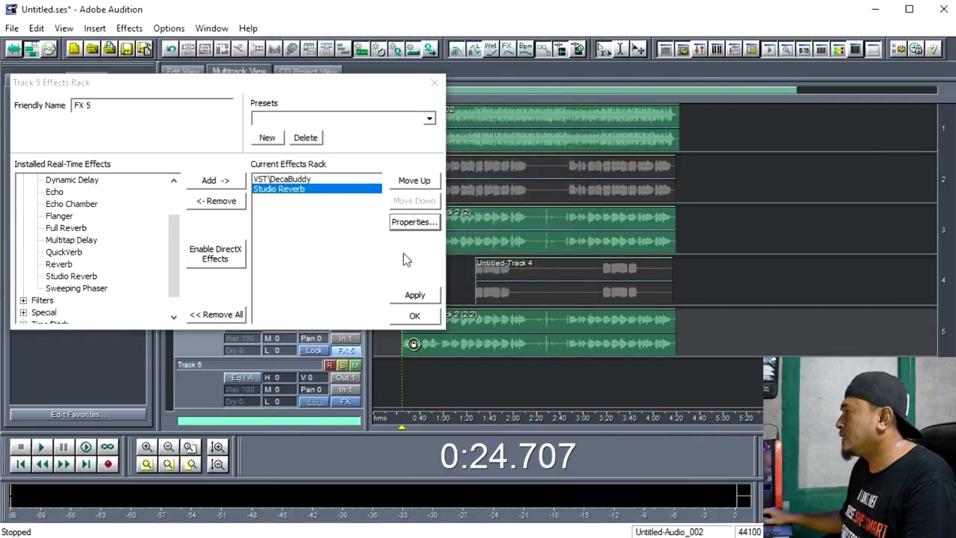
{"action": "left_click", "coordinate": [413, 315]}
Set Track 5's volume to -1.7.
{"action": "left_click", "coordinate": [382, 329]}
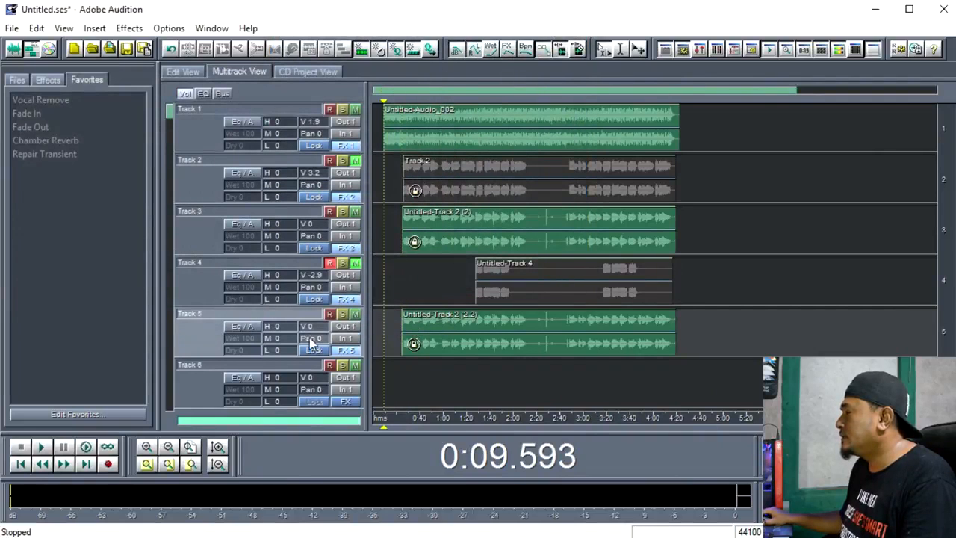
{"action": "left_click_drag", "start_coordinate": [313, 330], "coordinate": [297, 330]}
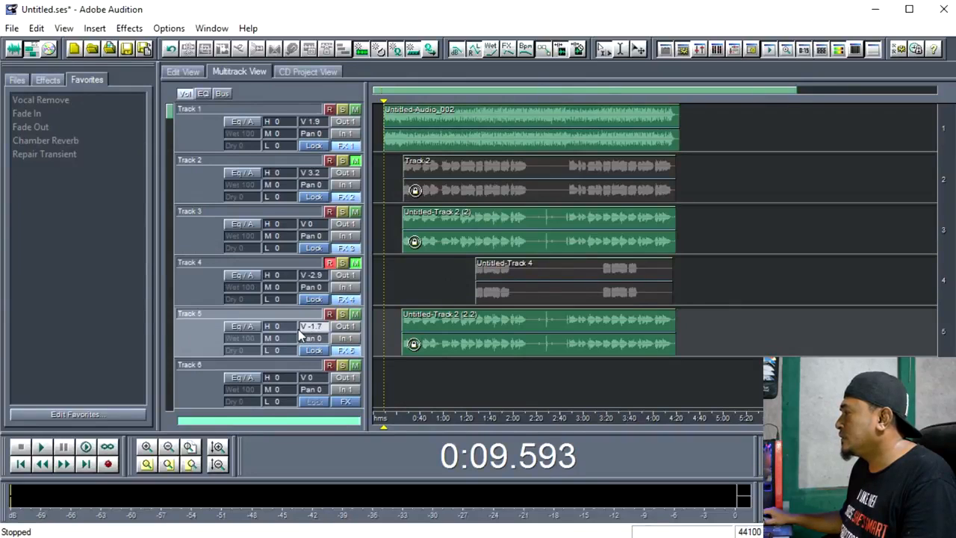
Play the mix from about 0:24, set Track 3's volume to 2.0 while listening, and stop playback.
{"action": "left_click", "coordinate": [402, 362]}
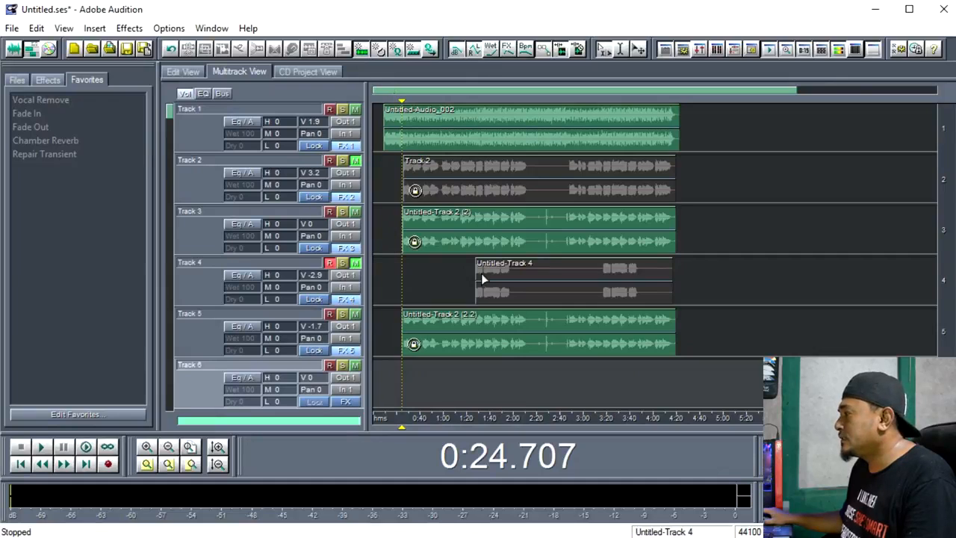
{"action": "key", "text": "space"}
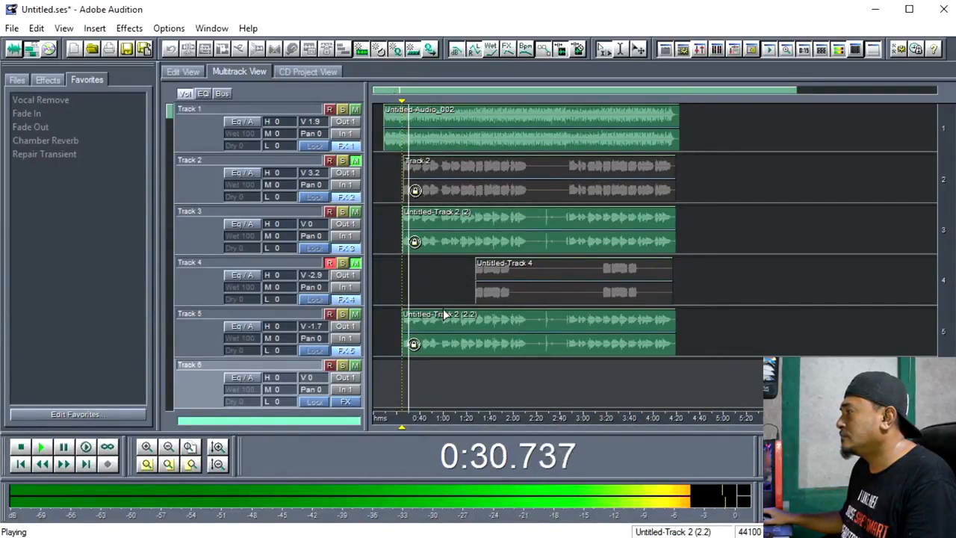
{"action": "left_click_drag", "start_coordinate": [310, 227], "coordinate": [327, 225]}
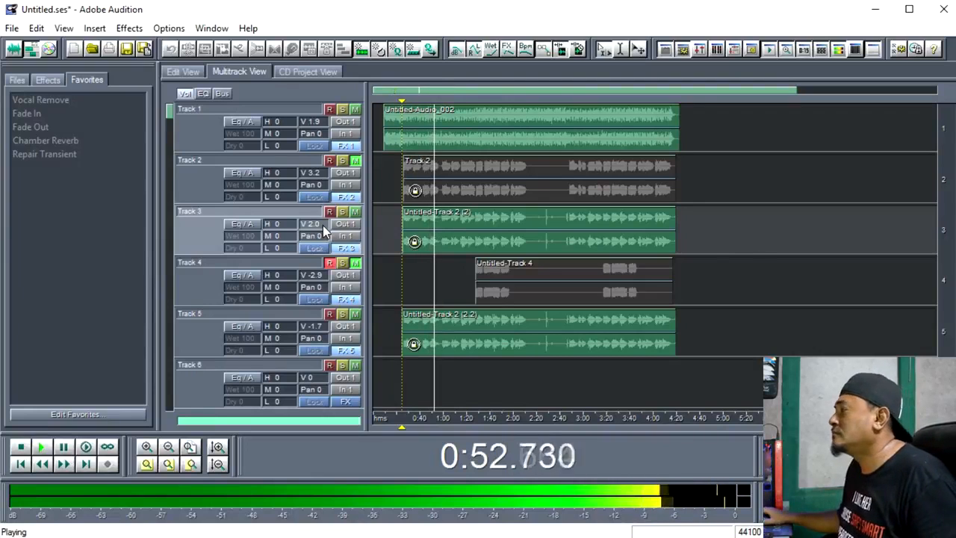
{"action": "left_click", "coordinate": [320, 224]}
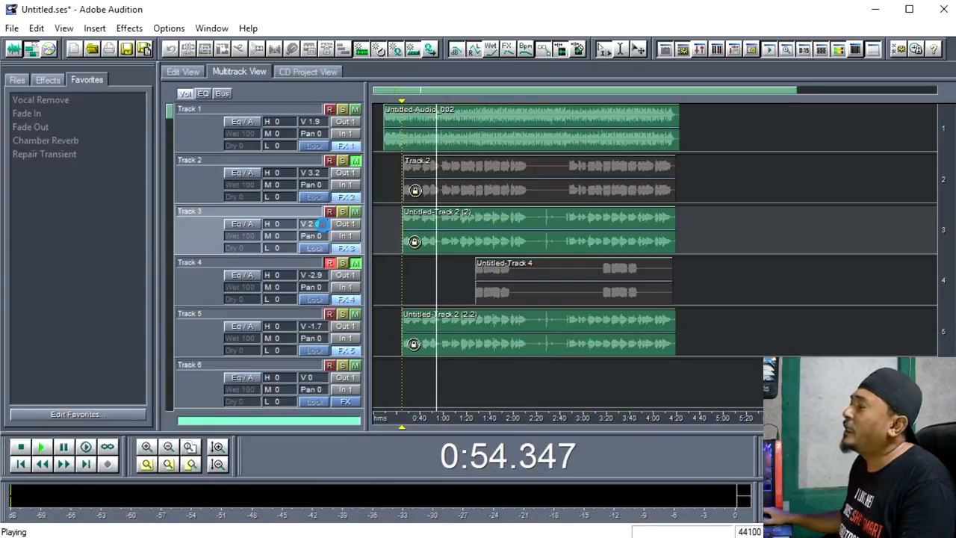
{"action": "key", "text": "space"}
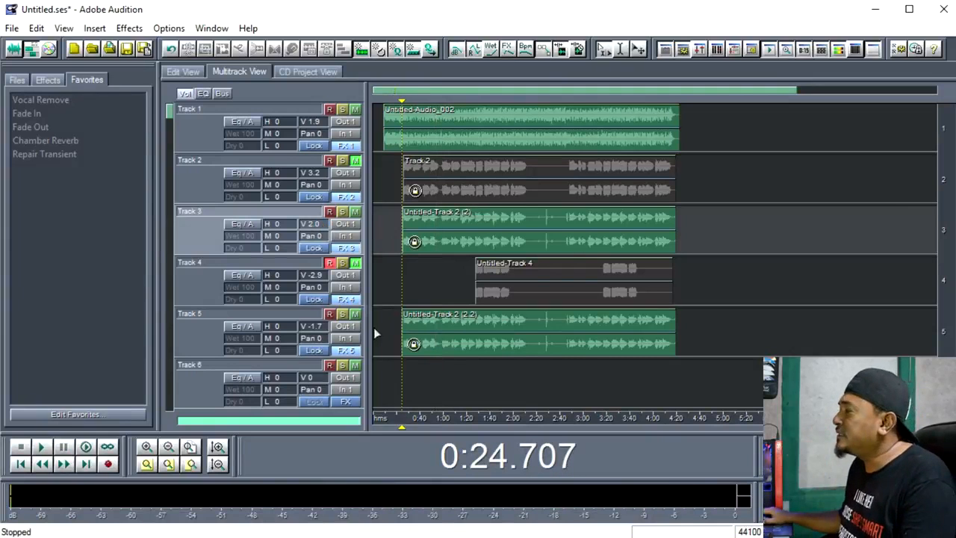
Open Track 5's effects to review the DecaBuddy harmony settings, and close the window.
{"action": "left_click", "coordinate": [379, 295]}
{"action": "left_click", "coordinate": [346, 352]}
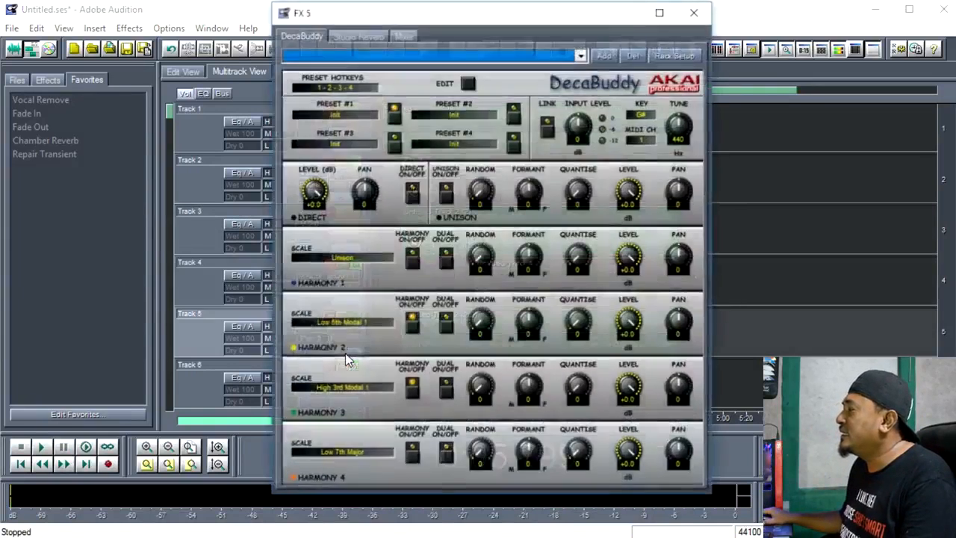
{"action": "left_click_drag", "start_coordinate": [518, 22], "coordinate": [532, 23]}
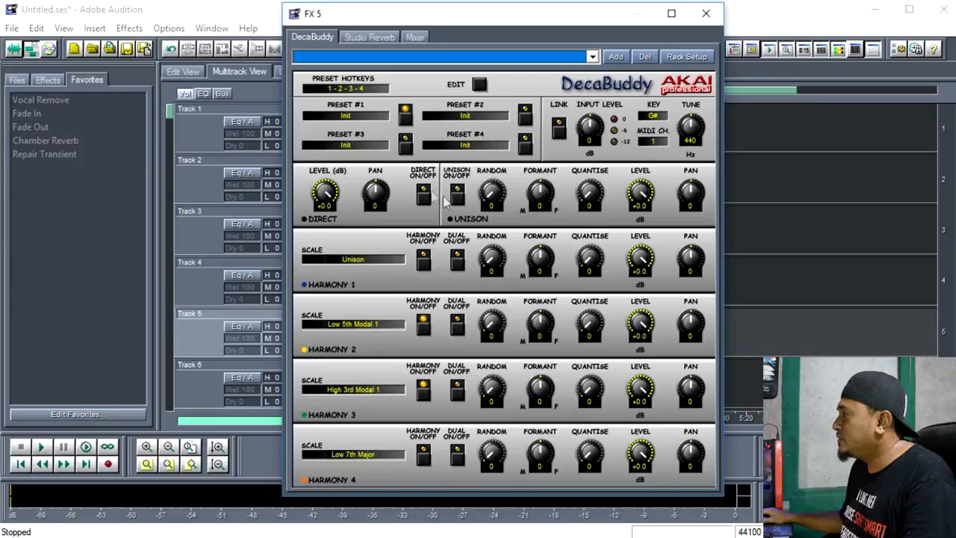
{"action": "left_click", "coordinate": [706, 13]}
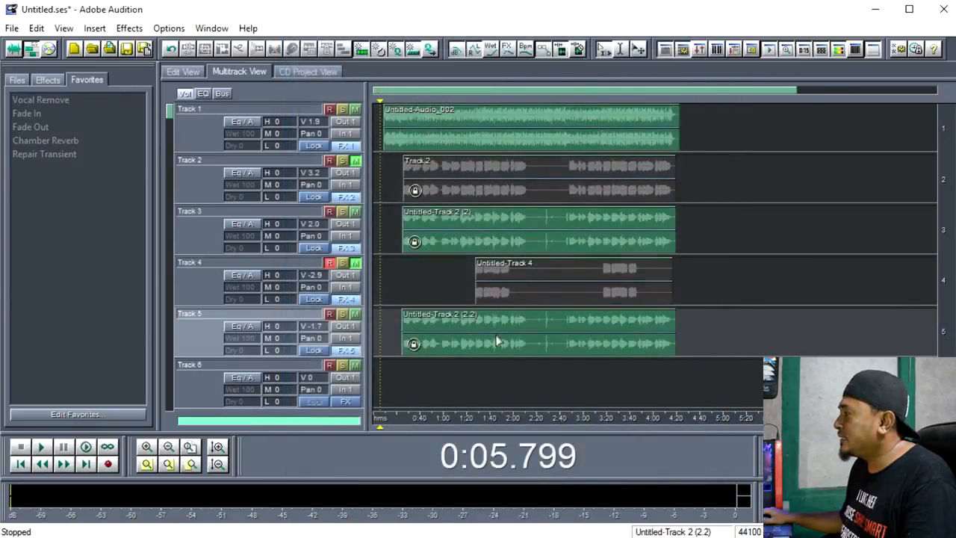
With Track 3 muted, play the mix from about 0:24 and set Track 5's volume to 0.3.
{"action": "left_click", "coordinate": [444, 329]}
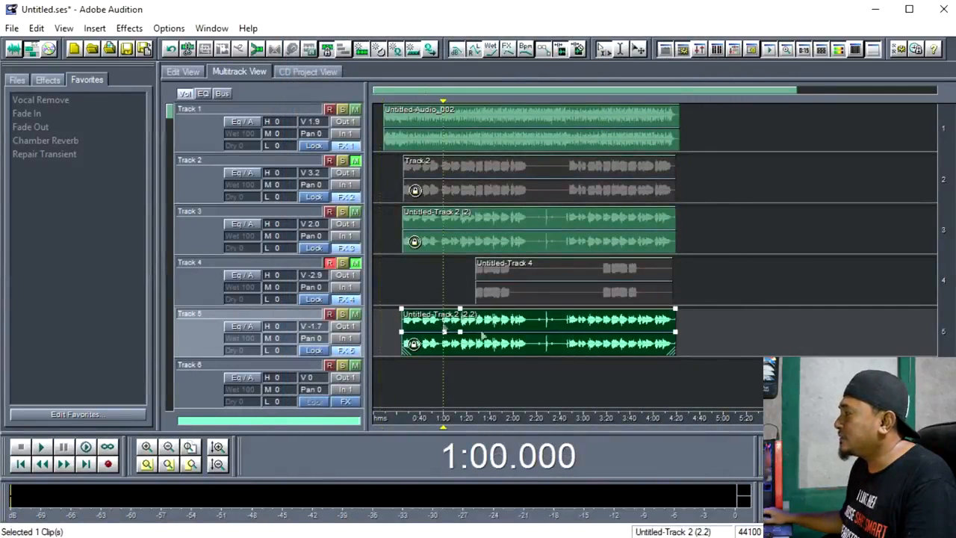
{"action": "left_click", "coordinate": [355, 212]}
{"action": "left_click", "coordinate": [397, 295]}
{"action": "left_click", "coordinate": [401, 299]}
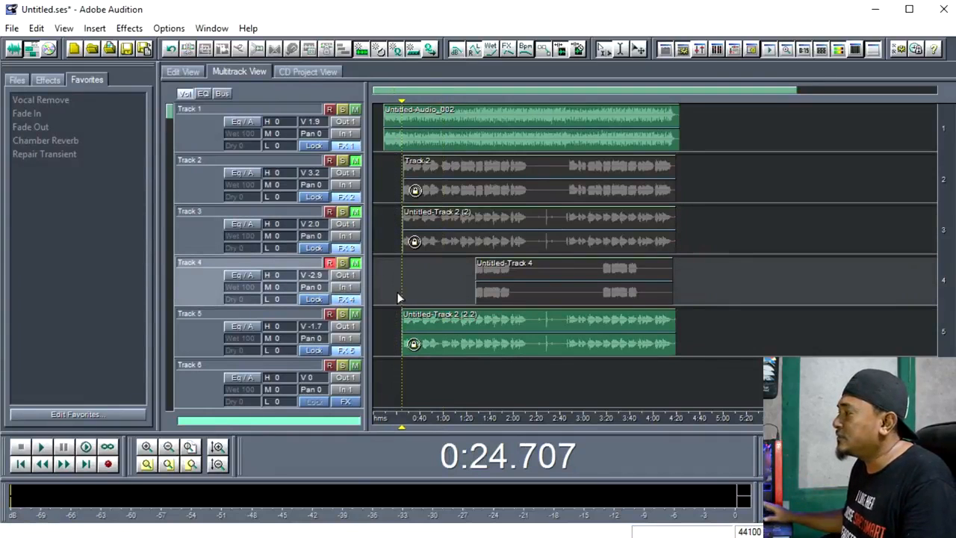
{"action": "key", "text": "space"}
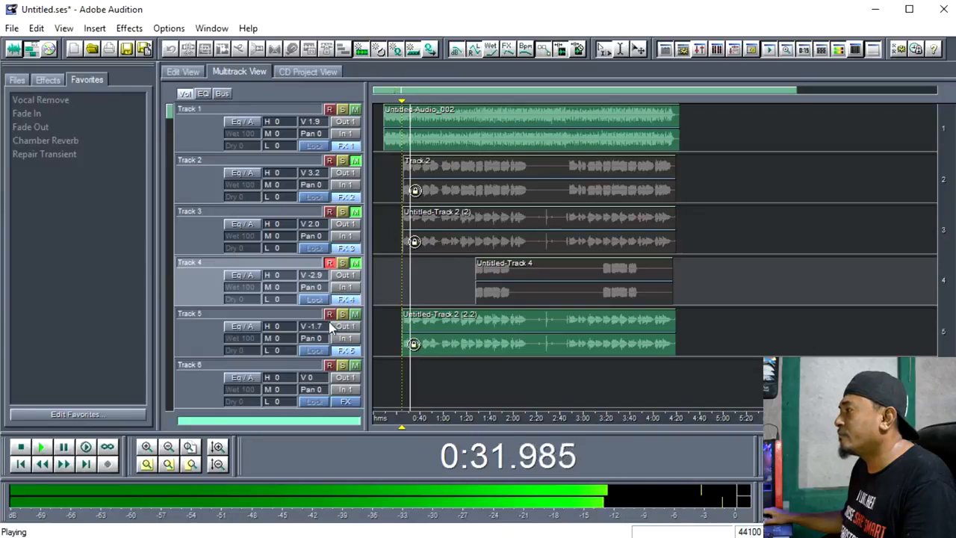
{"action": "left_click_drag", "start_coordinate": [317, 328], "coordinate": [333, 332]}
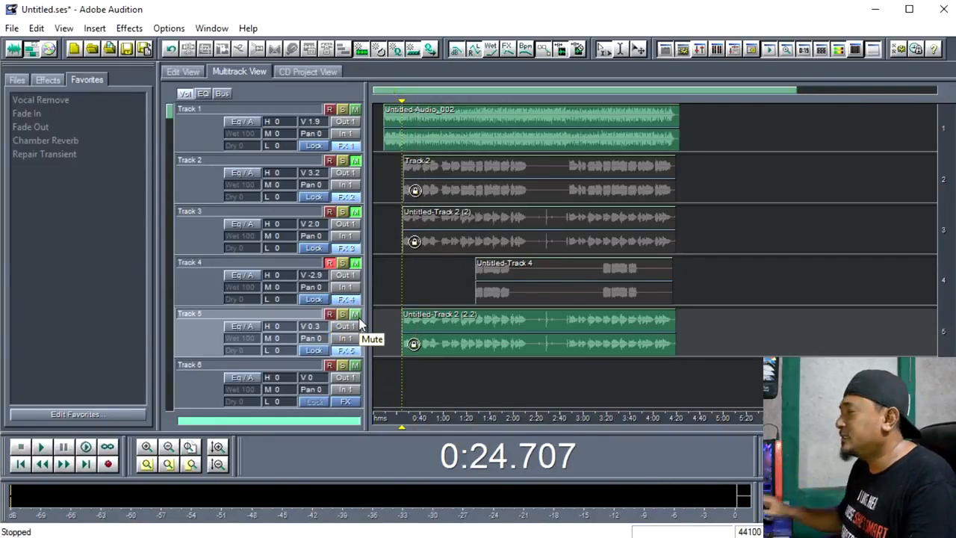
Unmute Track 3 and place the playback cursor at about 0:20, just before the vocals.
{"action": "left_click", "coordinate": [402, 283]}
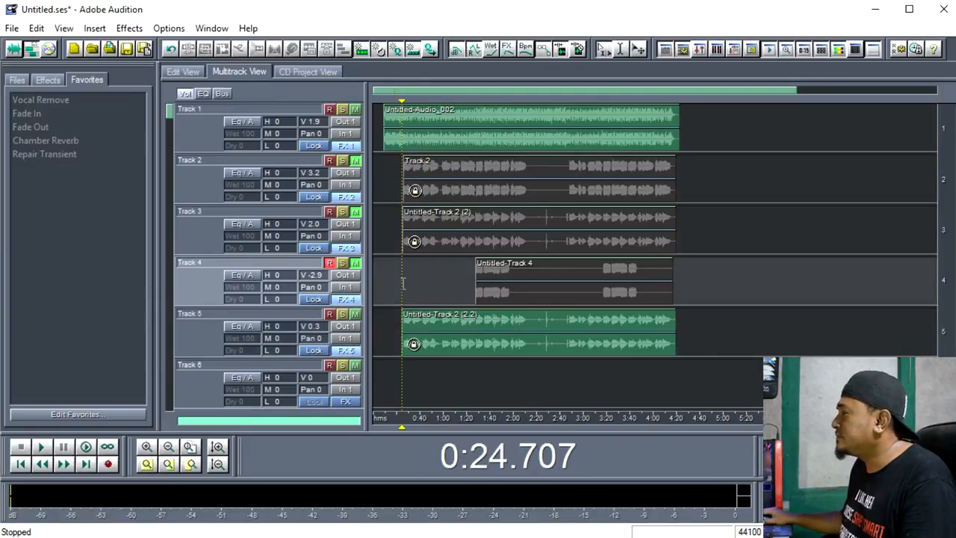
{"action": "left_click", "coordinate": [357, 214]}
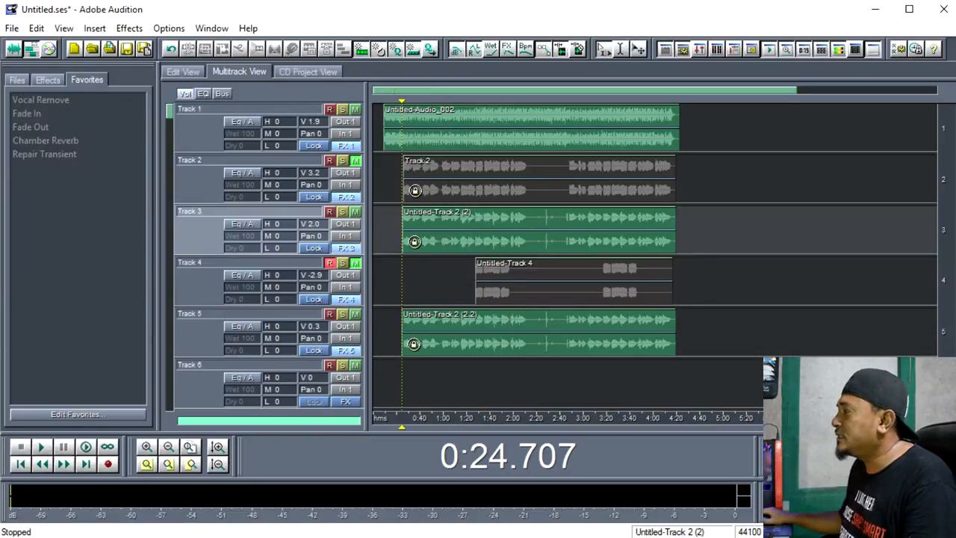
{"action": "left_click", "coordinate": [425, 270]}
{"action": "left_click", "coordinate": [402, 279]}
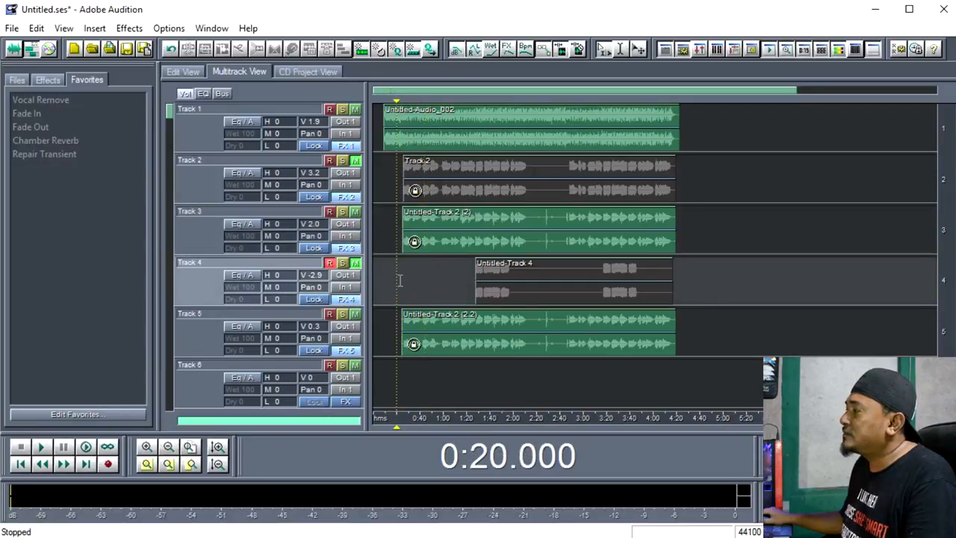